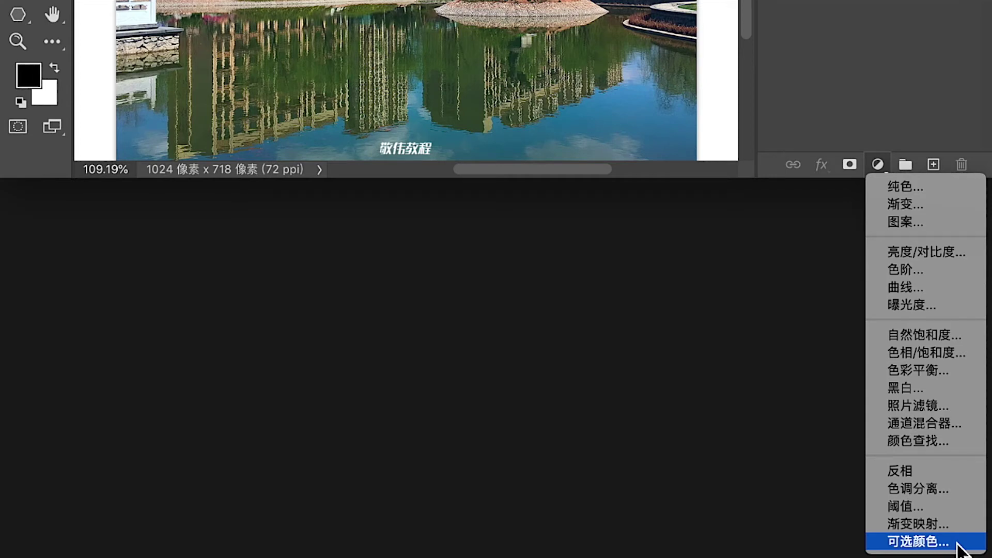
# Add a Selective Color adjustment layer above the building photo, review its list of target colors and keep Reds selected.
pyautogui.click(954, 542)
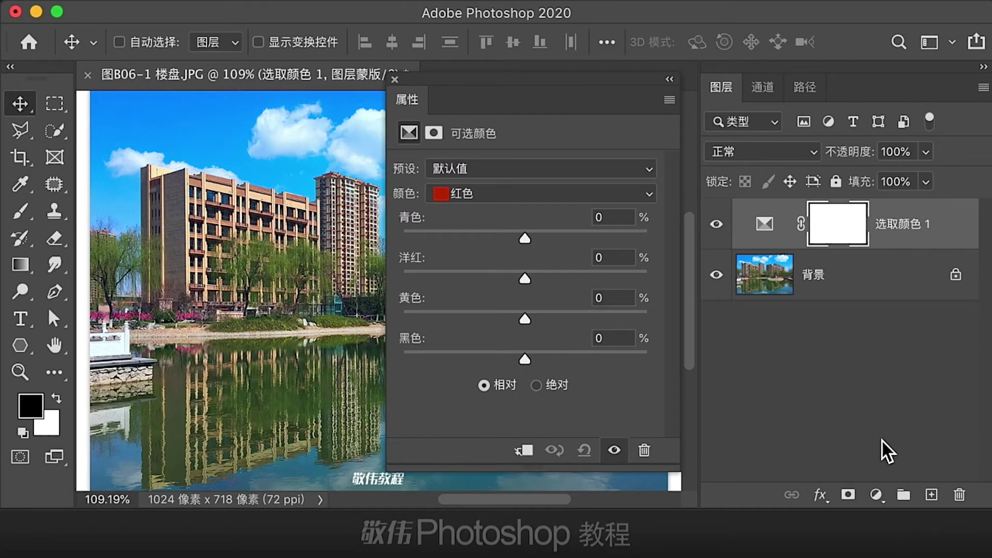
pyautogui.moveTo(406, 98); pyautogui.dragTo(650, 75)
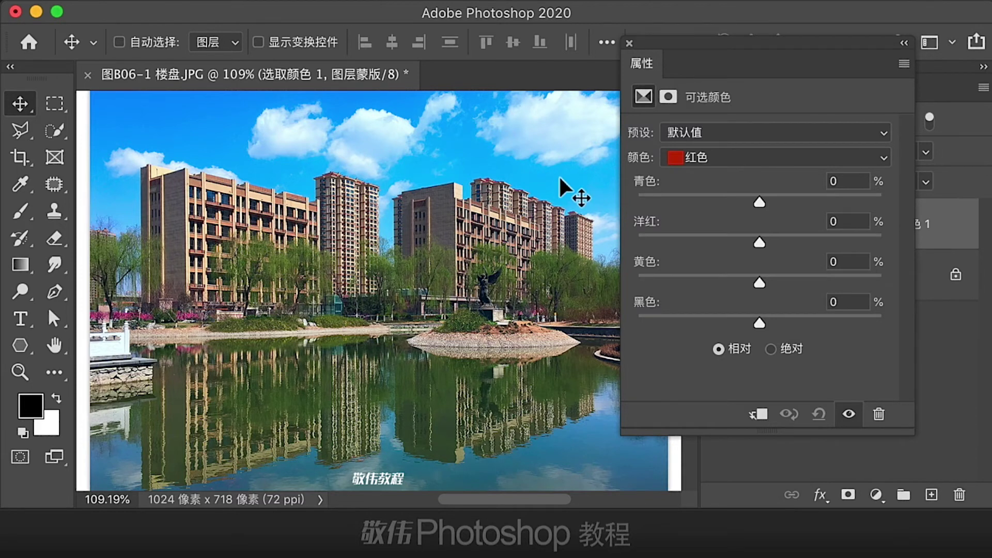
pyautogui.click(731, 159)
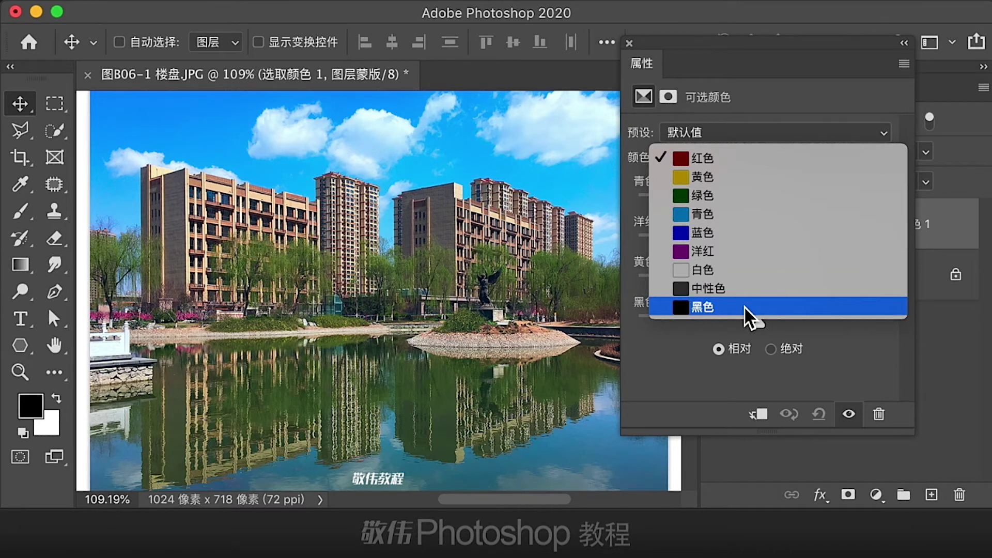
pyautogui.click(755, 139)
pyautogui.click(737, 157)
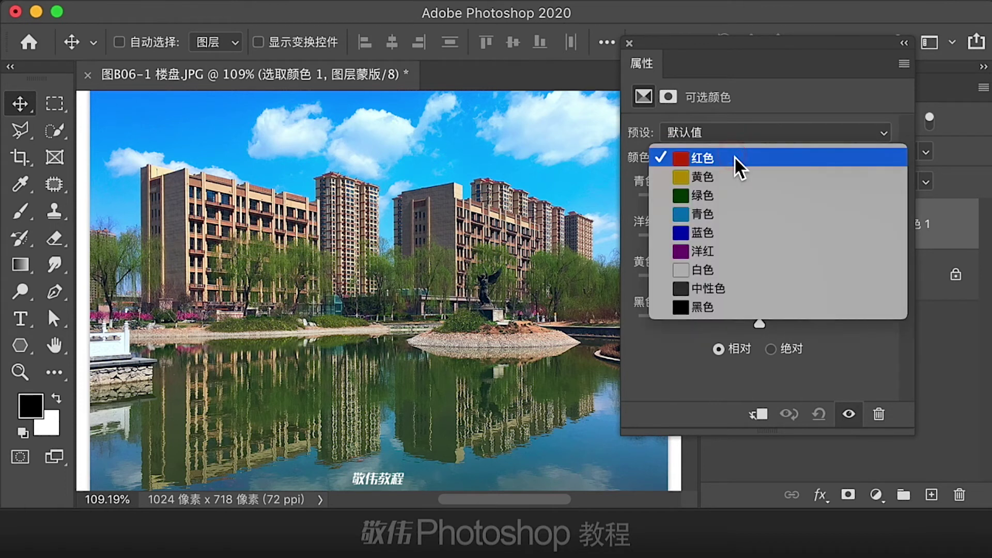
pyautogui.click(738, 158)
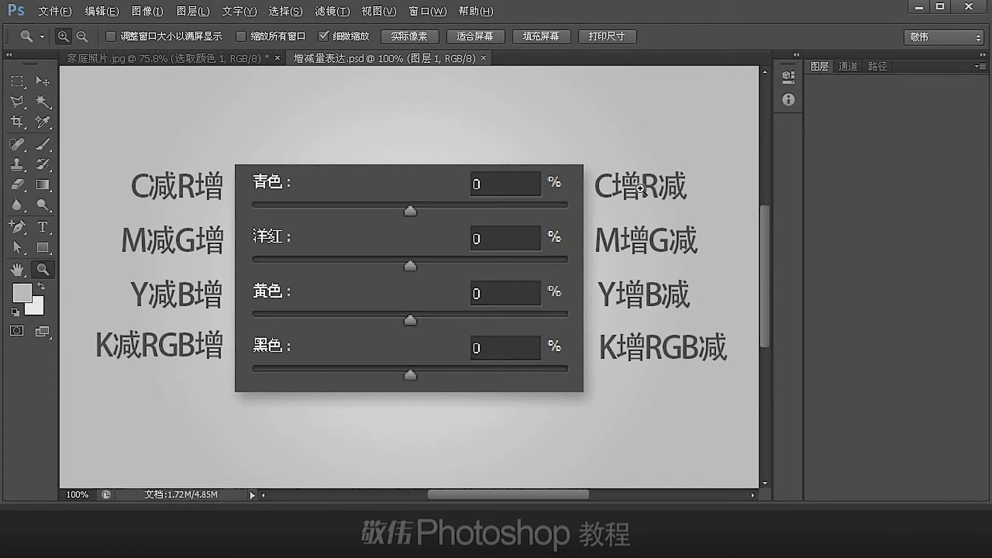
# Open Color Balance beside the CMYK increase/decrease diagram to compare its three color pairs, and cancel it without changes.
pyautogui.press('h')
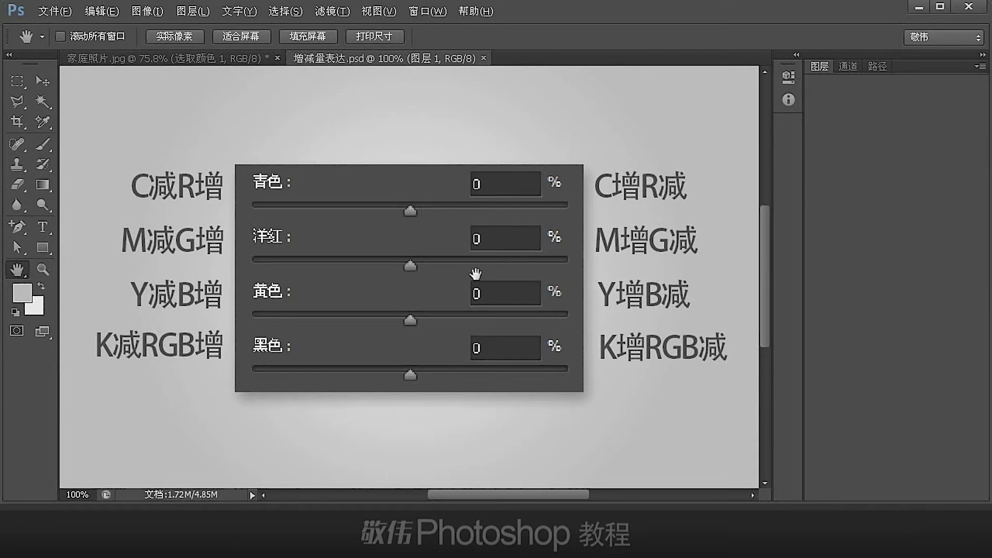
pyautogui.hotkey('ctrl', 'b')
pyautogui.moveTo(449, 123); pyautogui.dragTo(729, 199)
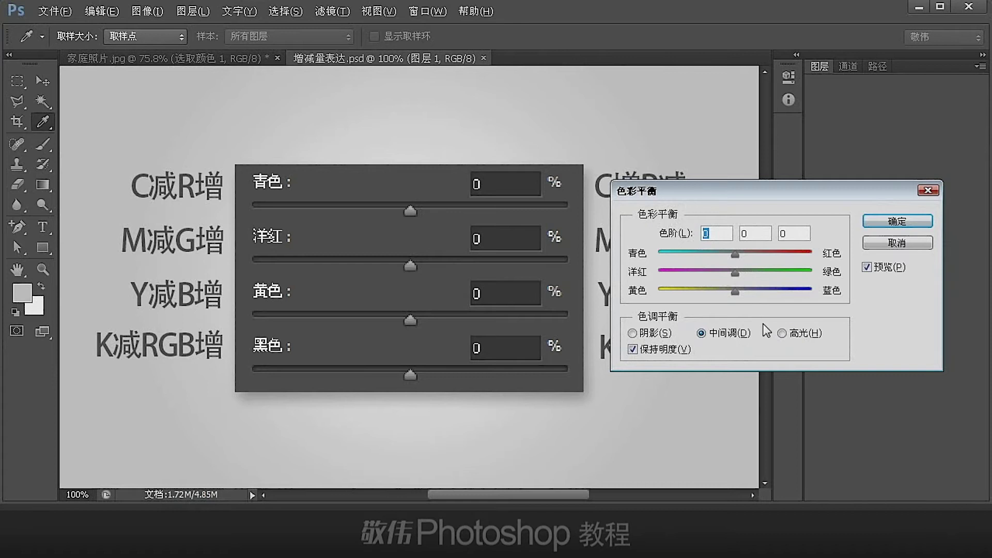
pyautogui.click(896, 242)
pyautogui.press('h')
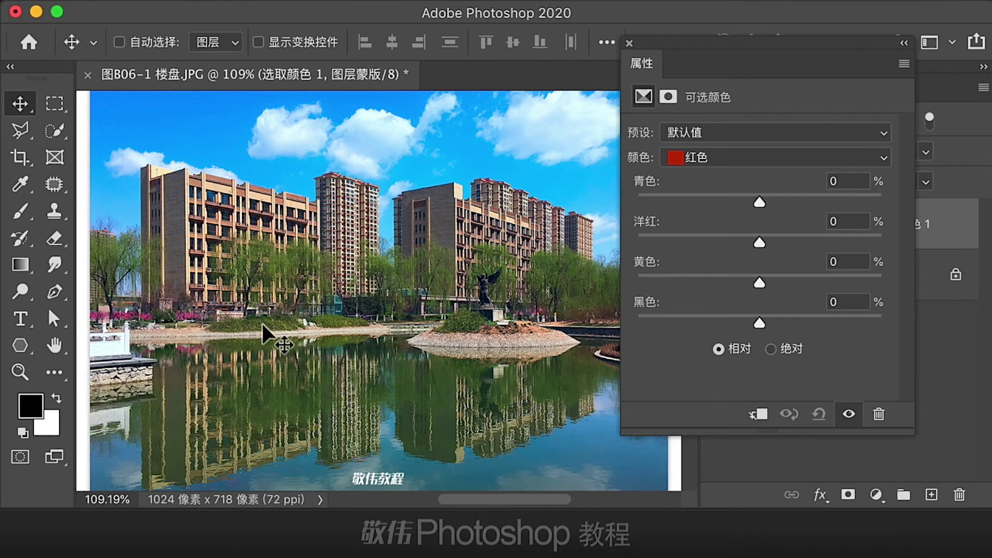
# Target Greens in the Selective Color adjustment and set Cyan to -87% and Yellow to +100%, consulting the CMYK color wheel.
pyautogui.click(716, 164)
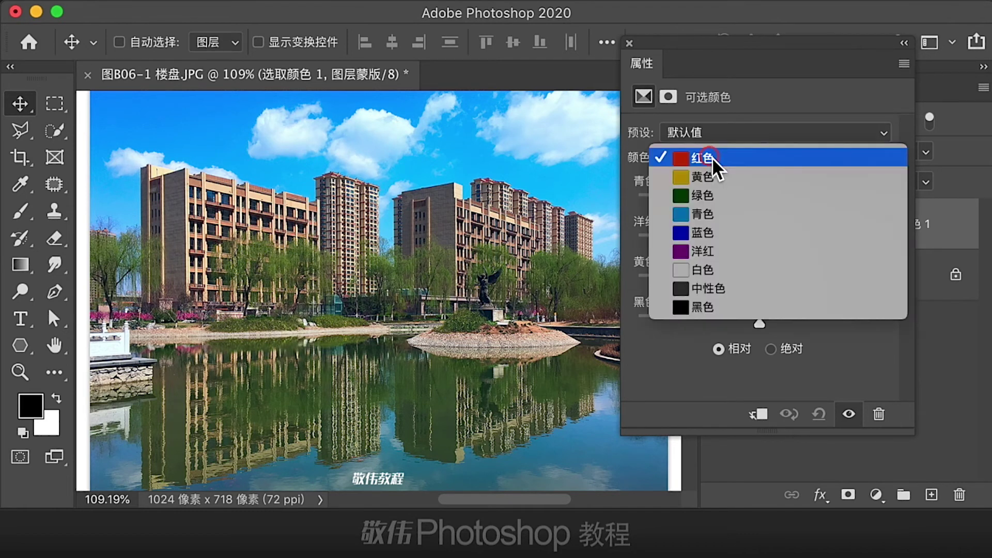
pyautogui.click(718, 201)
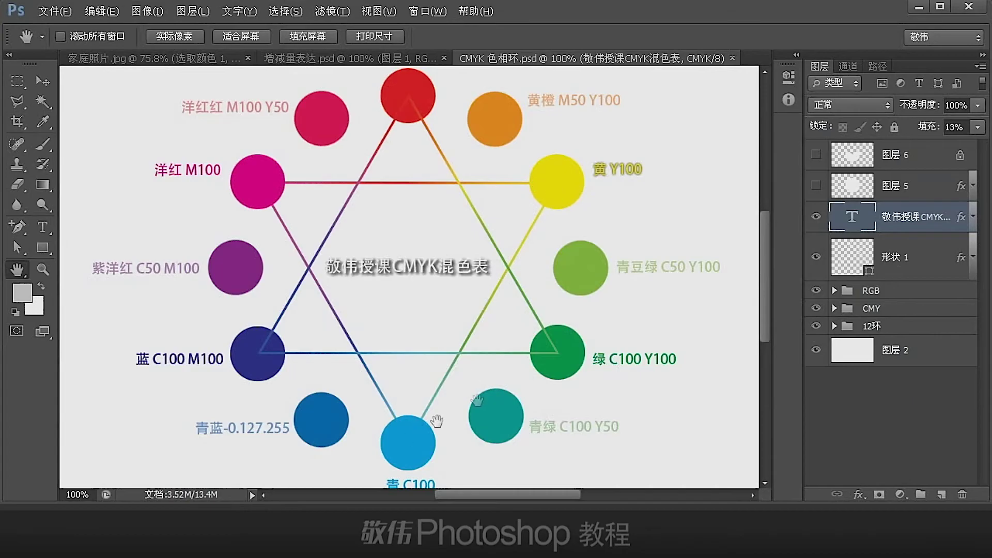
pyautogui.scroll(-1, 476, 403)
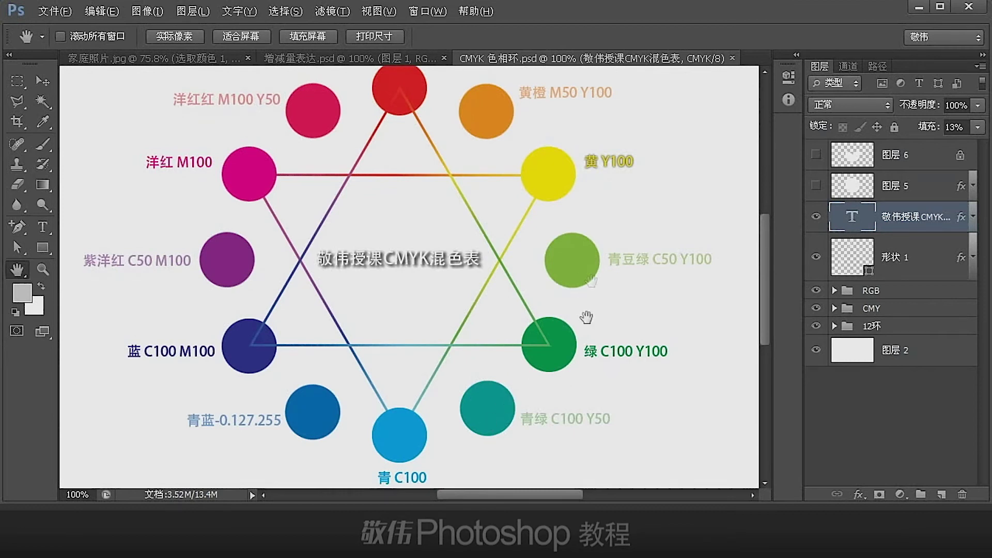
pyautogui.moveTo(511, 405); pyautogui.dragTo(505, 411)
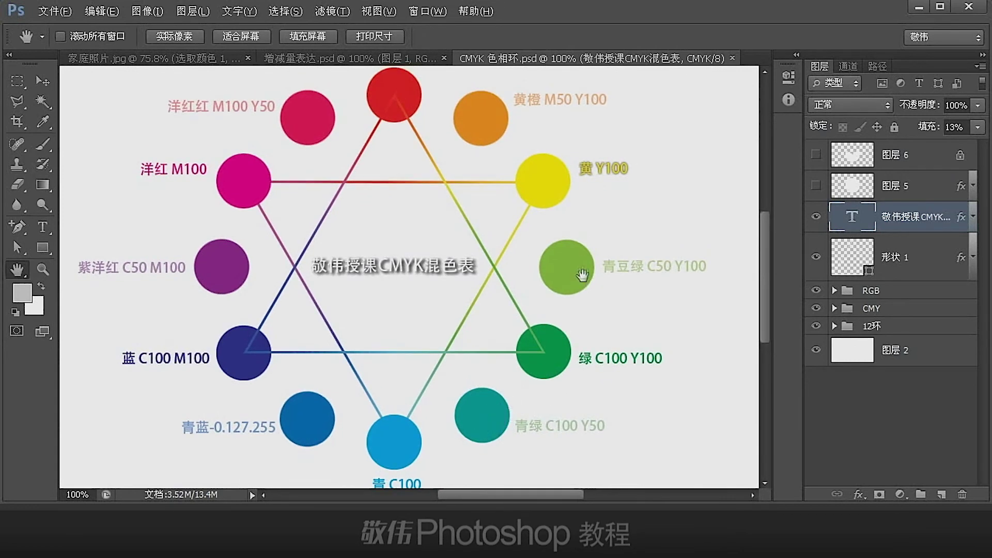
pyautogui.moveTo(583, 275); pyautogui.dragTo(586, 262)
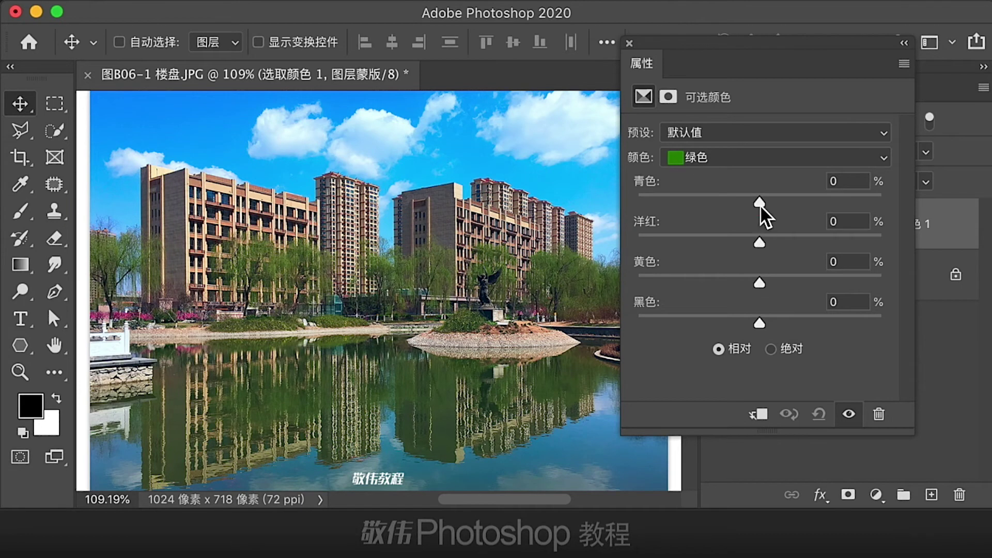
pyautogui.moveTo(759, 203); pyautogui.dragTo(654, 227)
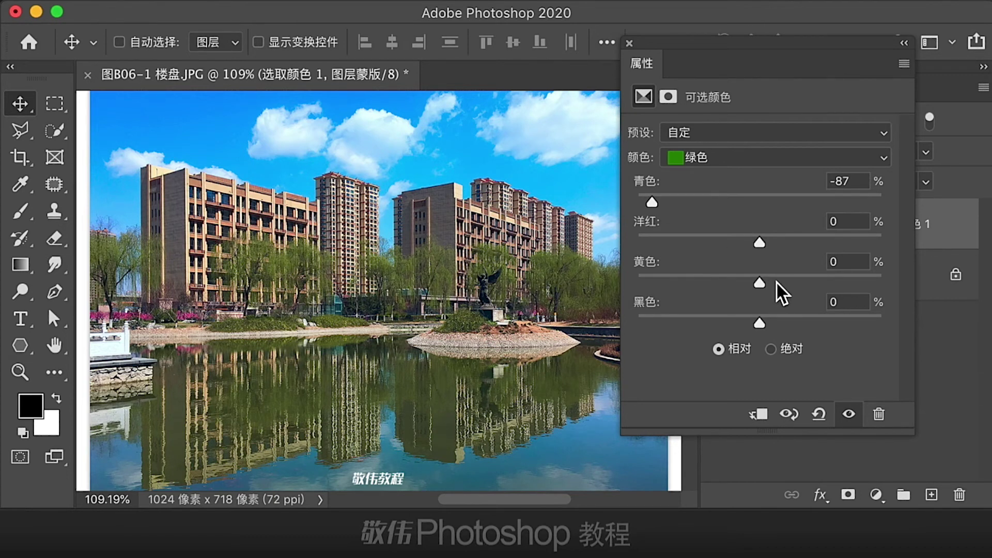
pyautogui.moveTo(759, 283); pyautogui.dragTo(900, 285)
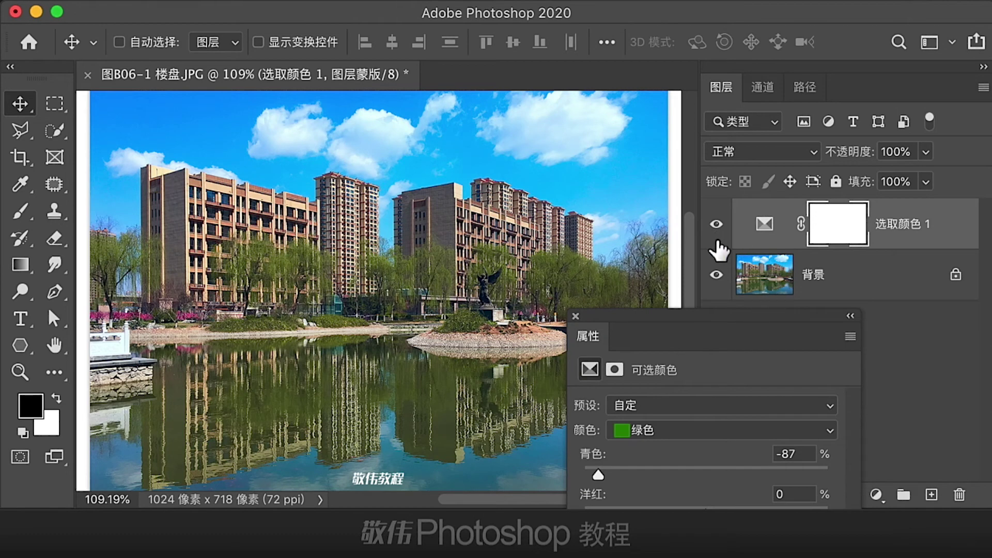
# Hide the Selective Color layer, select the background and place a color sampler point on the green shrubs along the lake bank.
pyautogui.click(716, 224)
pyautogui.click(806, 276)
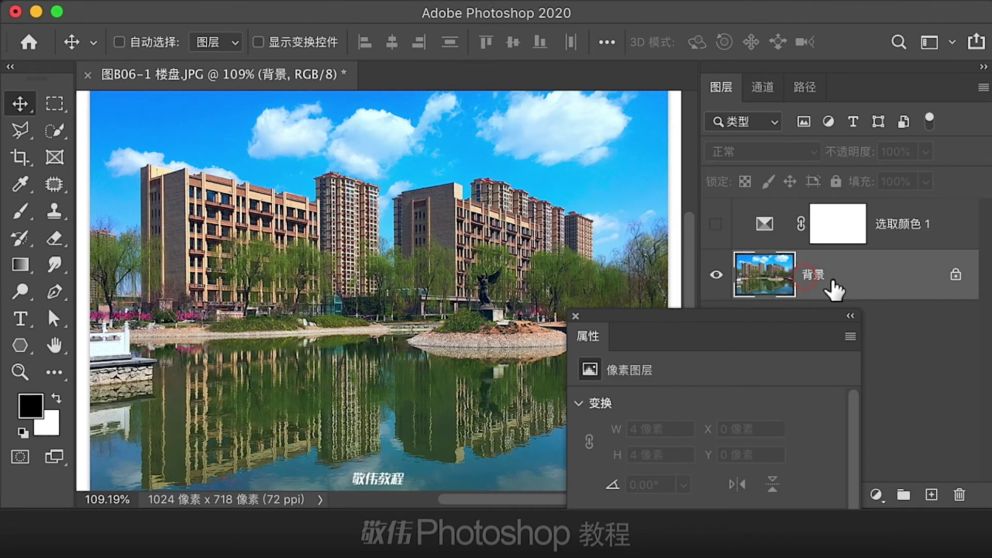
pyautogui.click(19, 186)
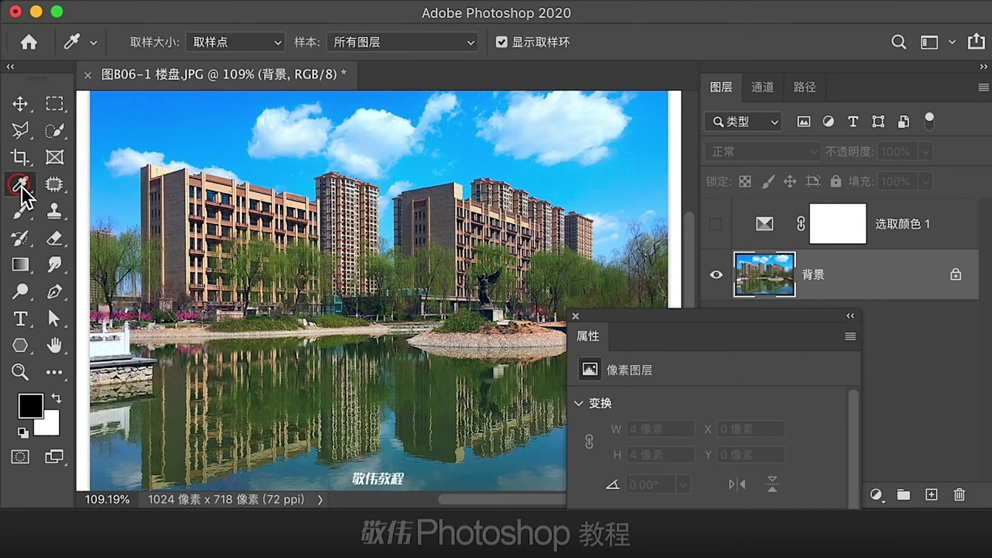
pyautogui.moveTo(20, 185); pyautogui.dragTo(134, 222)
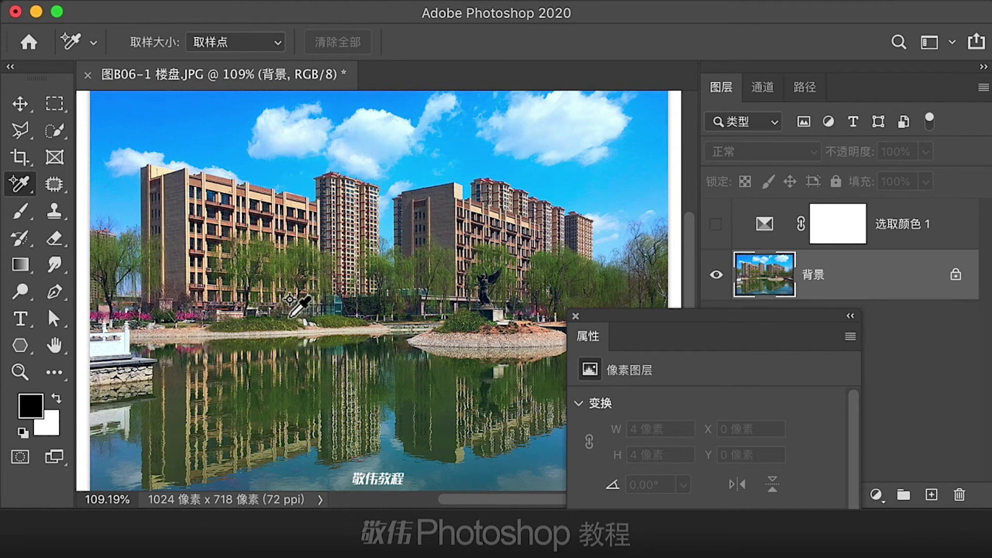
pyautogui.click(261, 323)
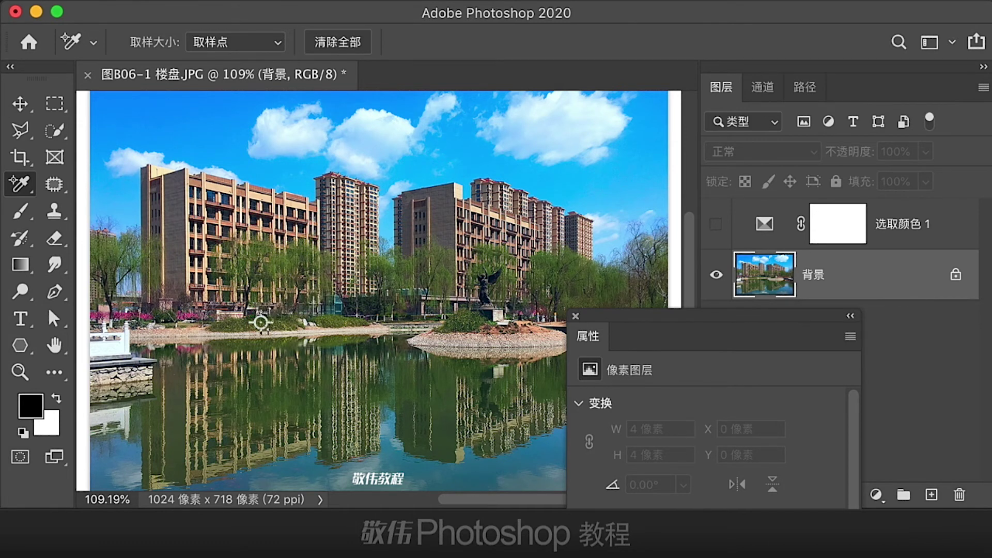
# Switch color sampler #1's readout in the Info panel to CMYK color.
pyautogui.moveTo(197, 155); pyautogui.dragTo(371, 126)
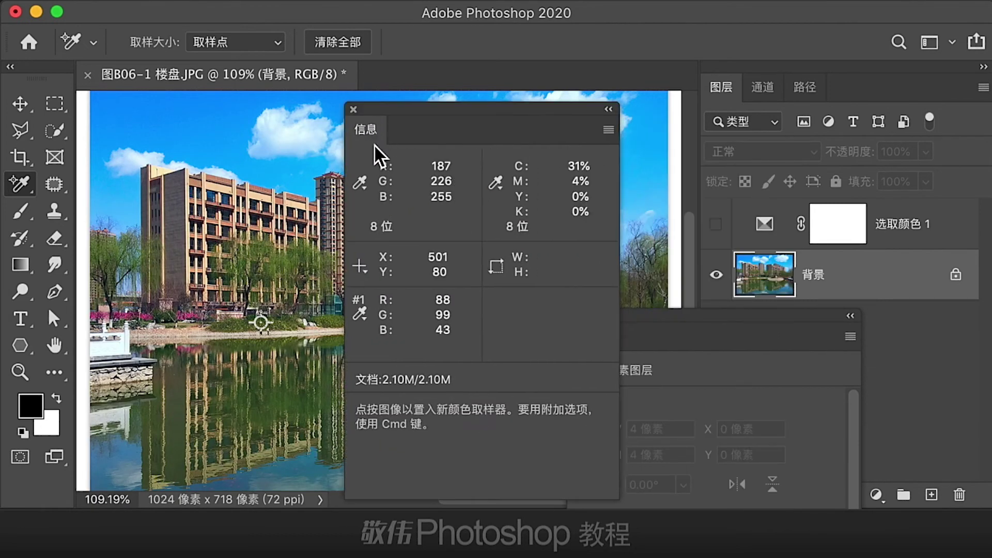
pyautogui.click(364, 319)
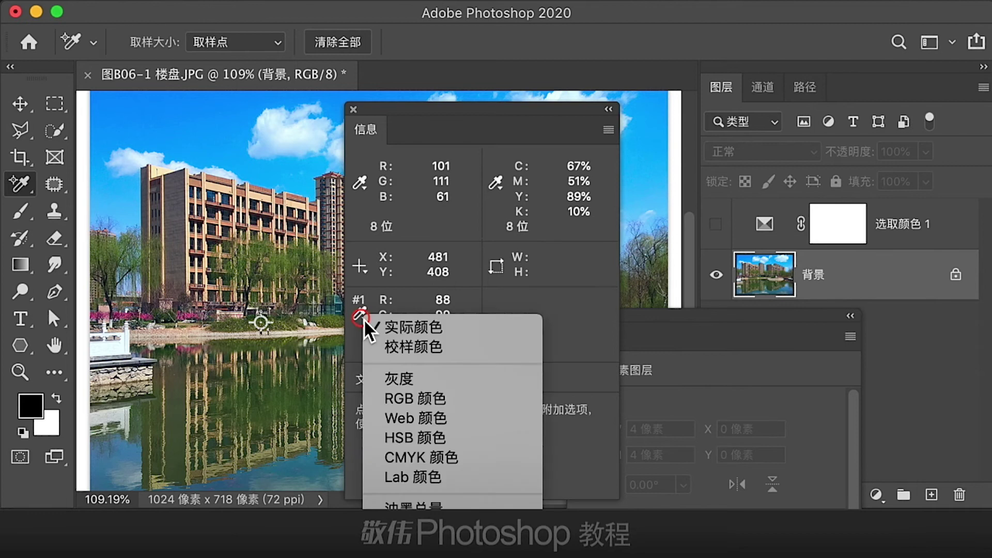
pyautogui.click(433, 455)
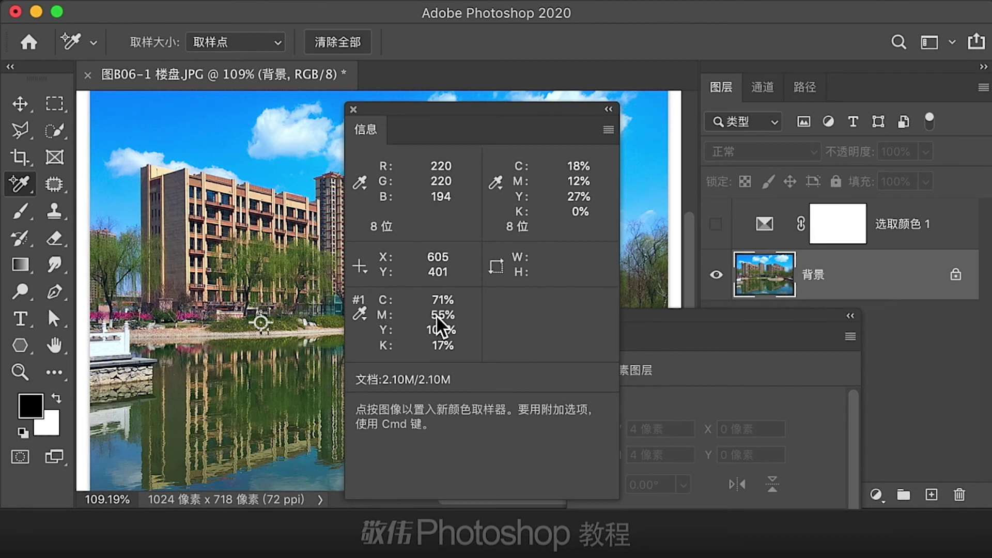
pyautogui.hscroll(2, 447, 317)
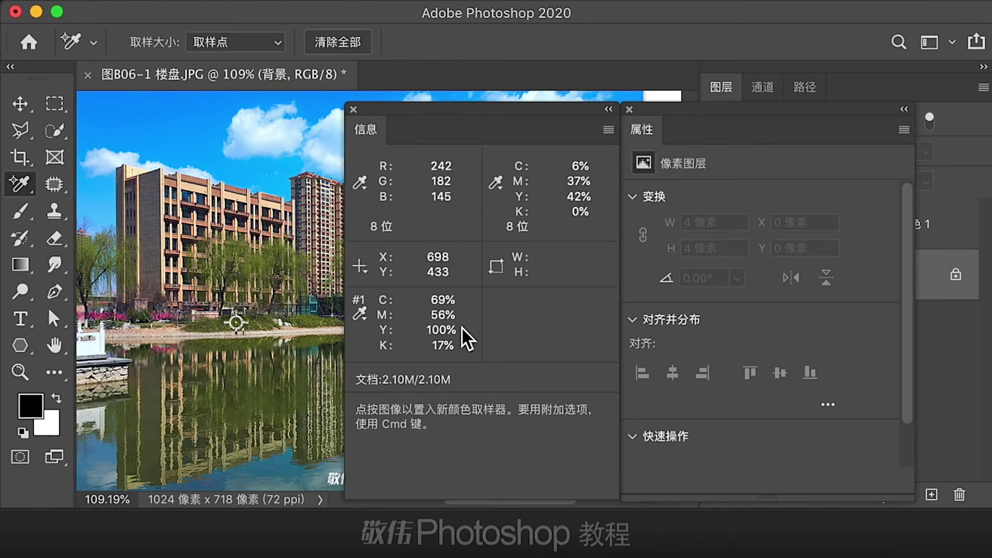
# Check sampler #1's values in RGB color and return its readout to CMYK color.
pyautogui.click(368, 322)
pyautogui.click(361, 315)
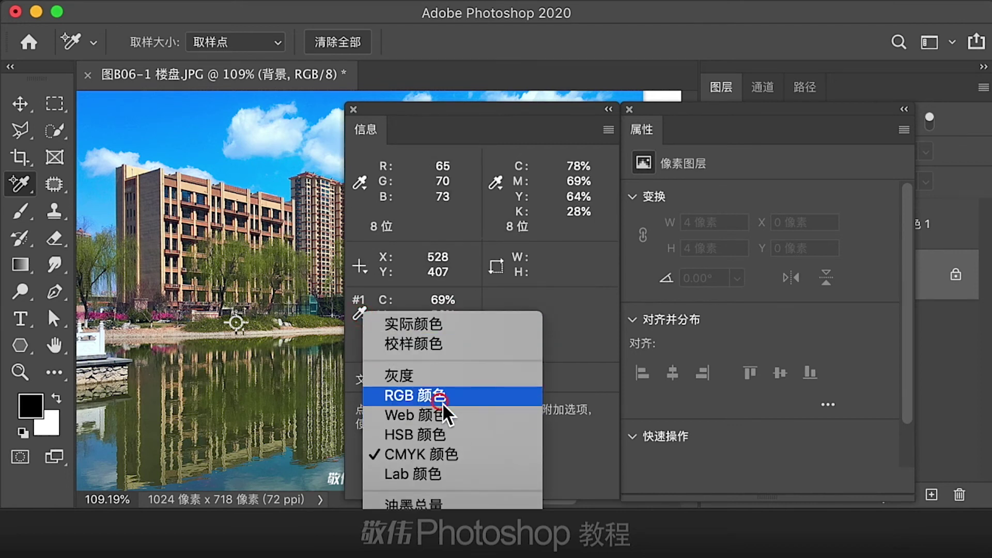
pyautogui.click(442, 401)
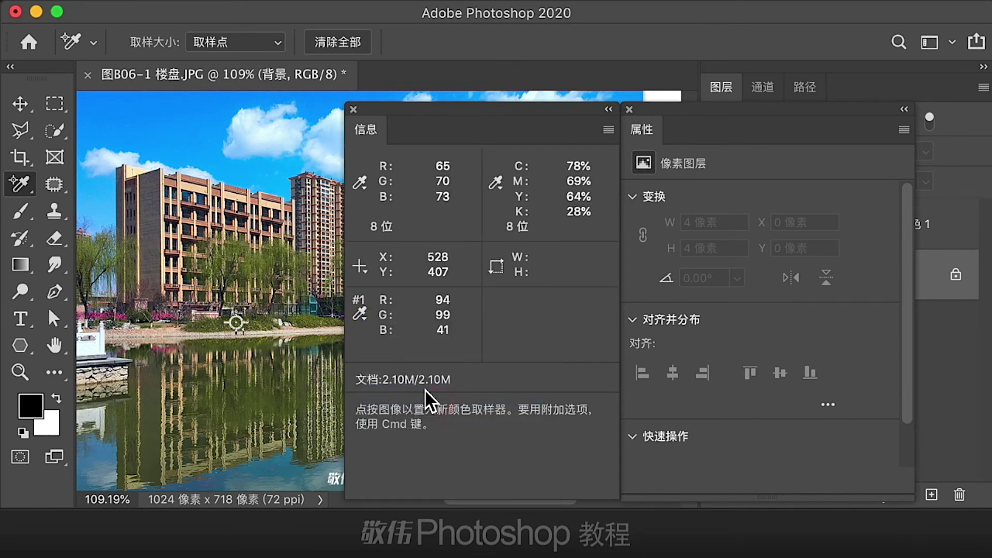
pyautogui.click(361, 315)
pyautogui.click(427, 452)
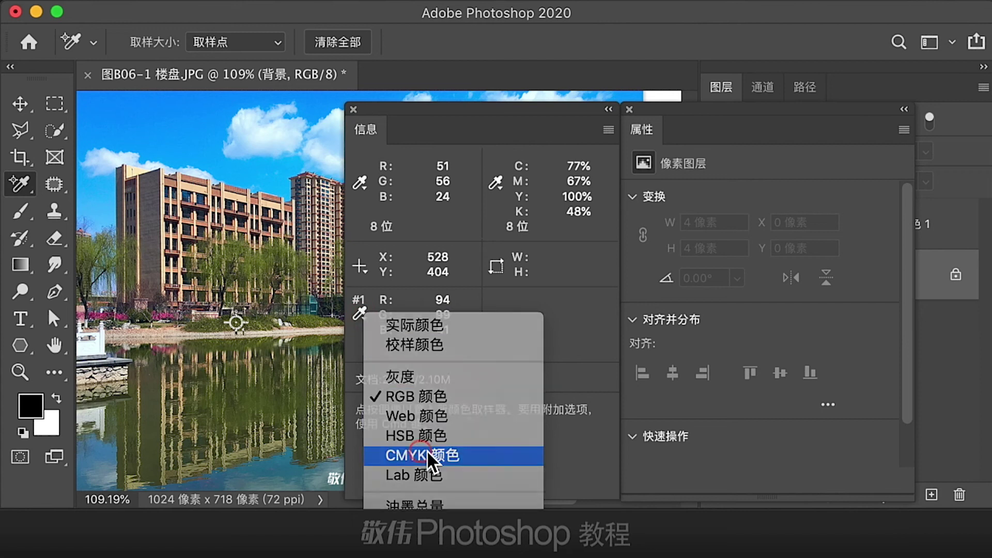
# Reselect the Selective Color layer with Greens targeted and compare sampler #1's before and after values in RGB, returning to CMYK.
pyautogui.click(947, 225)
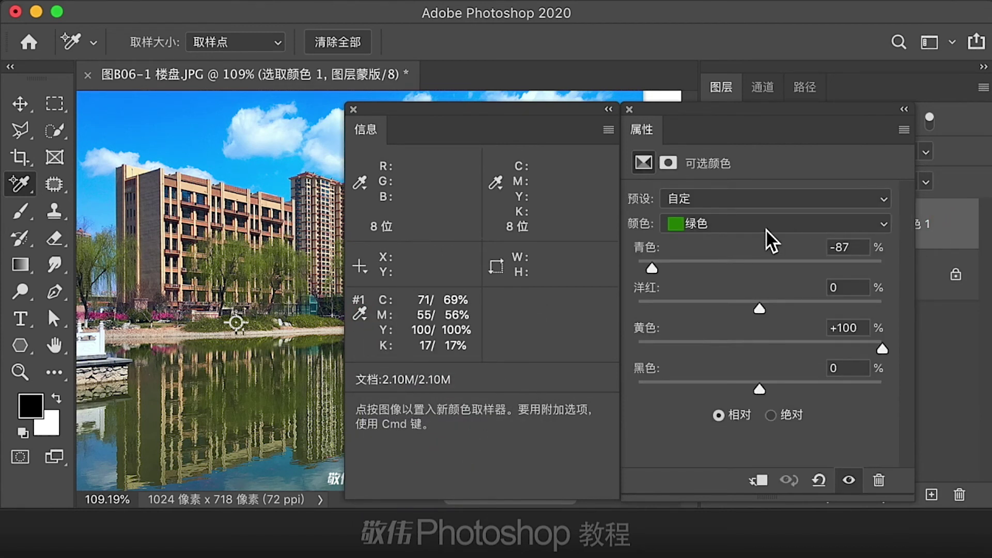
pyautogui.click(741, 229)
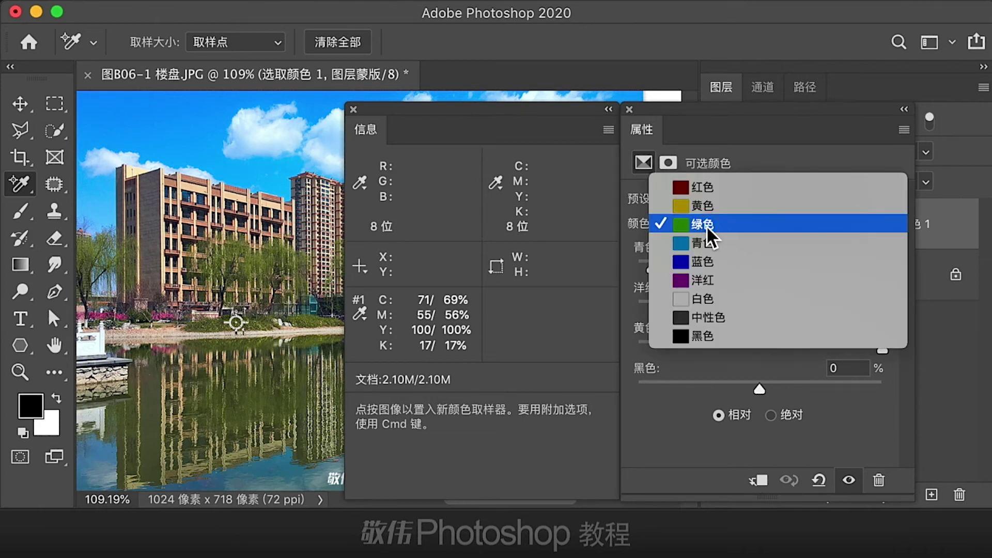
pyautogui.click(714, 225)
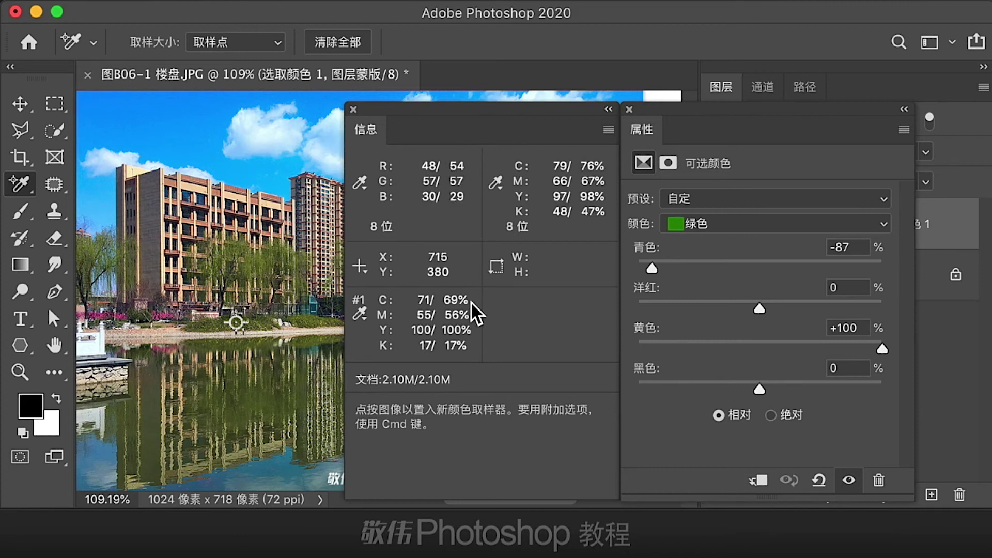
pyautogui.click(360, 314)
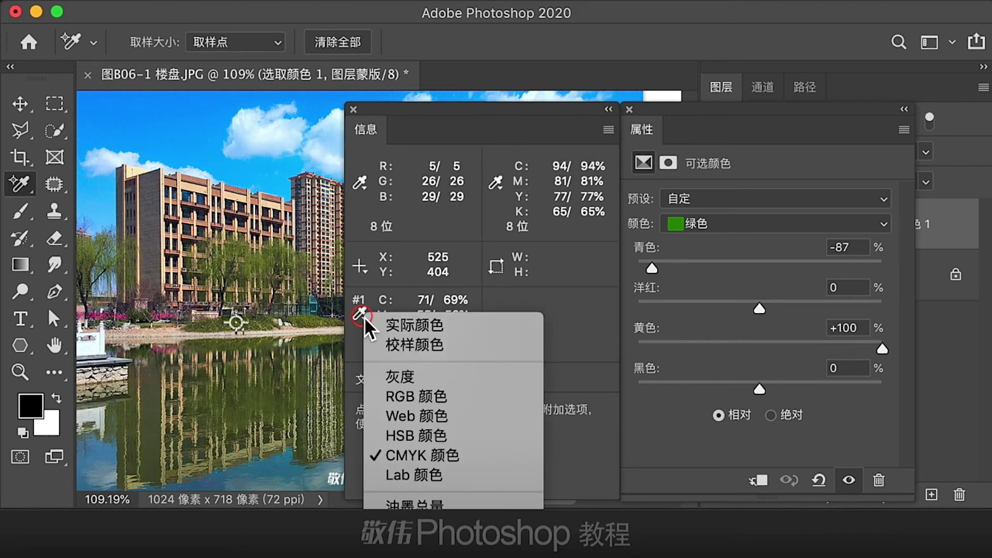
pyautogui.click(430, 397)
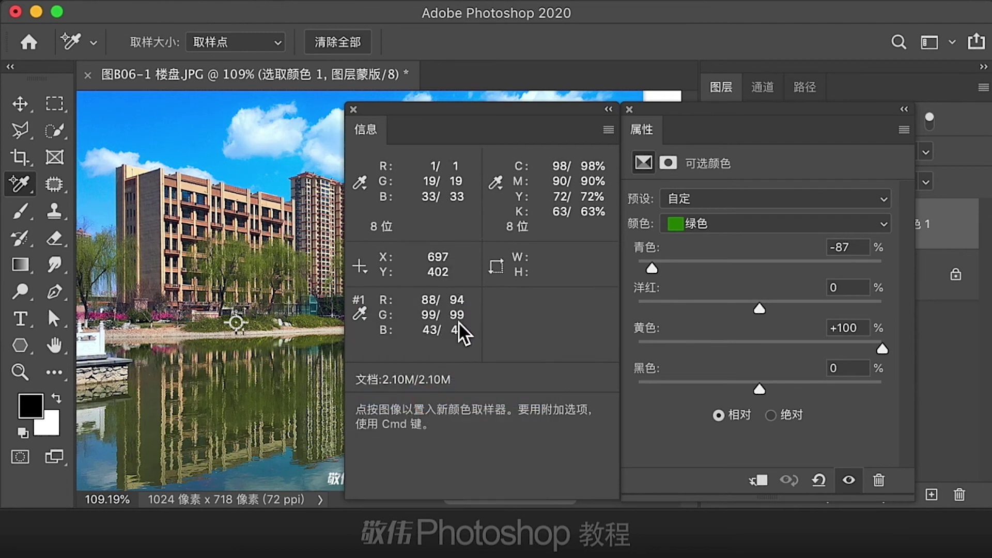
pyautogui.click(364, 318)
pyautogui.click(440, 459)
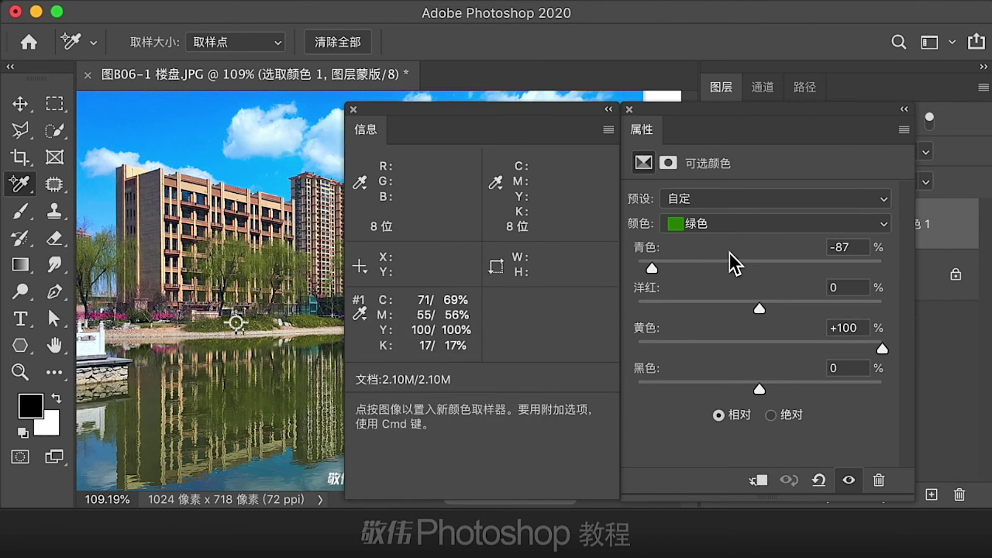
# Set the Greens adjustment to Cyan -35% and Magenta +39%, trying Yellow at -26% before restoring it to +100%.
pyautogui.moveTo(653, 266); pyautogui.dragTo(685, 268)
pyautogui.moveTo(759, 312); pyautogui.dragTo(810, 315)
pyautogui.moveTo(687, 271); pyautogui.dragTo(721, 289)
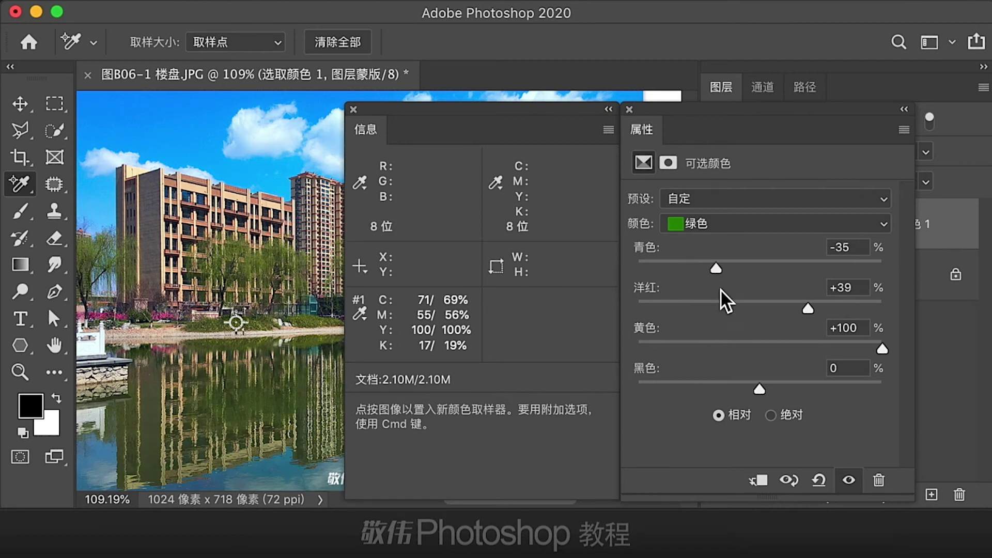
pyautogui.moveTo(882, 351); pyautogui.dragTo(730, 348)
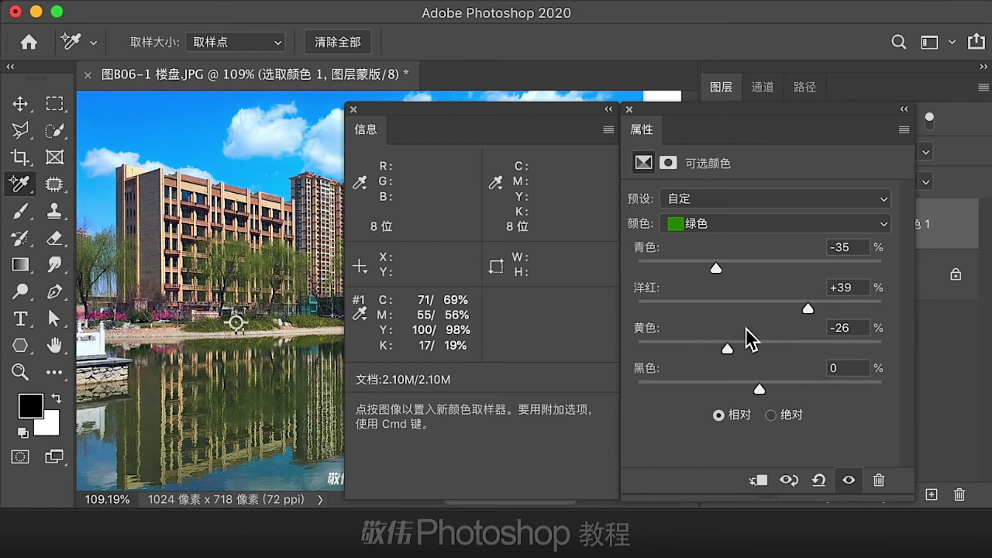
pyautogui.moveTo(729, 353); pyautogui.dragTo(885, 350)
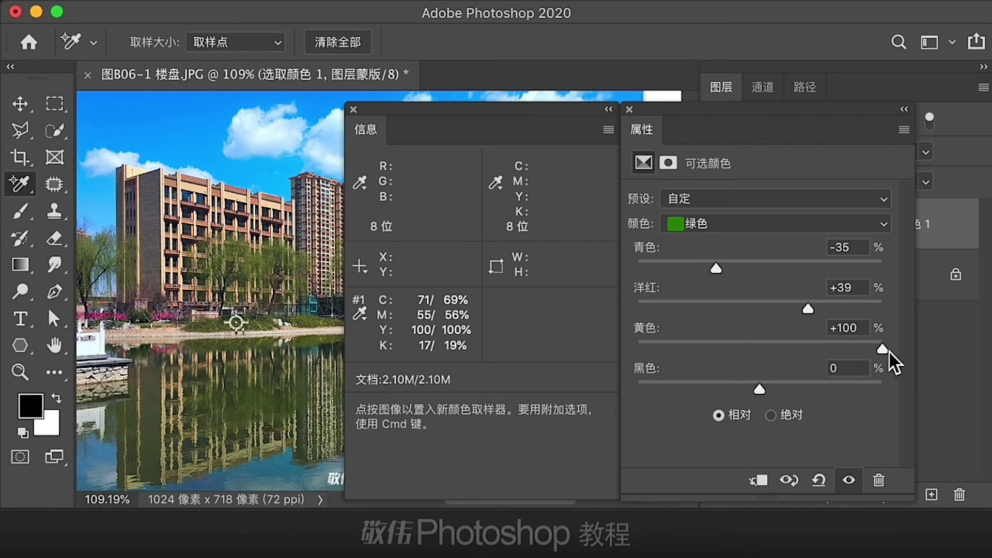
# Set the Greens adjustment to Magenta 0% and Cyan -90%.
pyautogui.doubleClick(853, 288)
pyautogui.write('0')
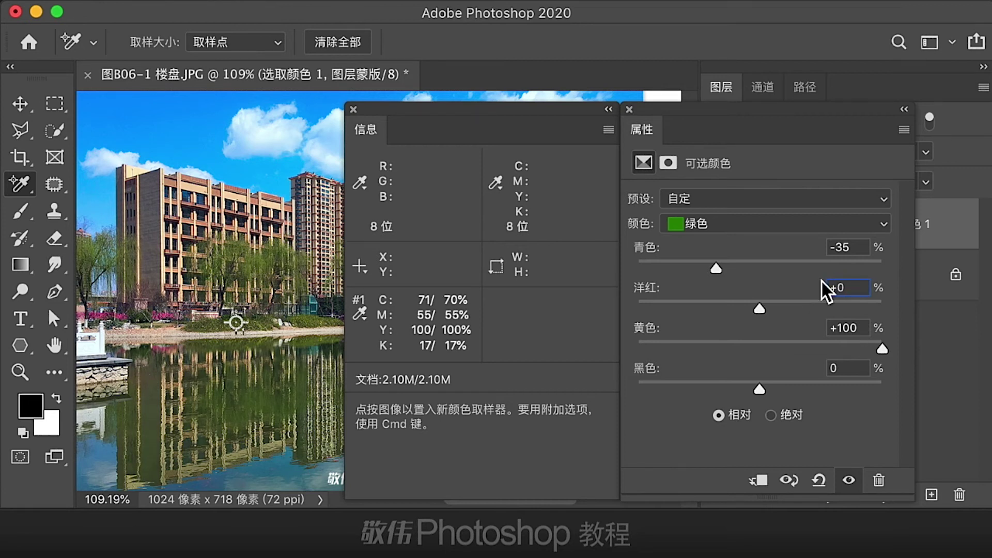
pyautogui.moveTo(707, 269); pyautogui.dragTo(650, 267)
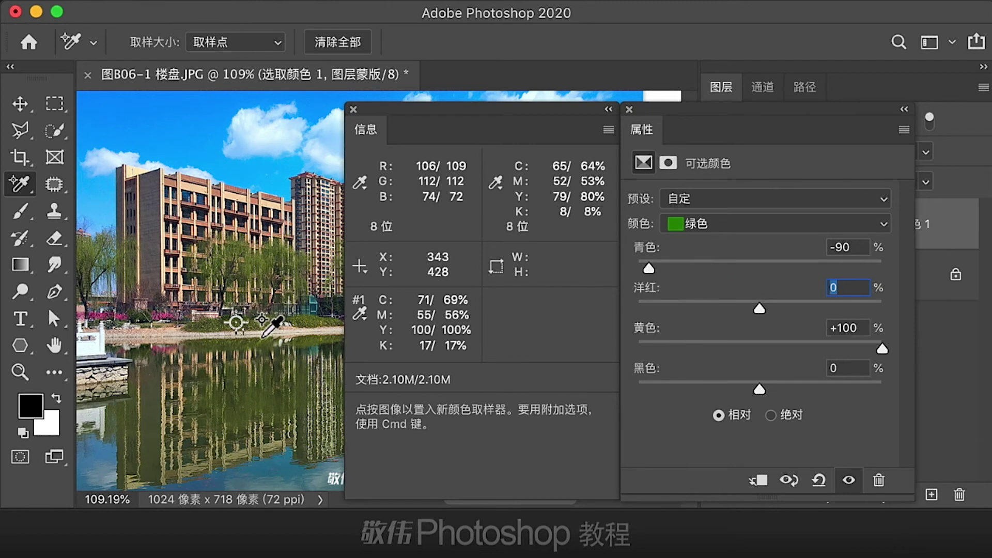
# With the Move tool active, view the photo without the Info panel, keeping Greens targeted, and reopen the panel to check sampler #1's CMYK values.
pyautogui.click(23, 105)
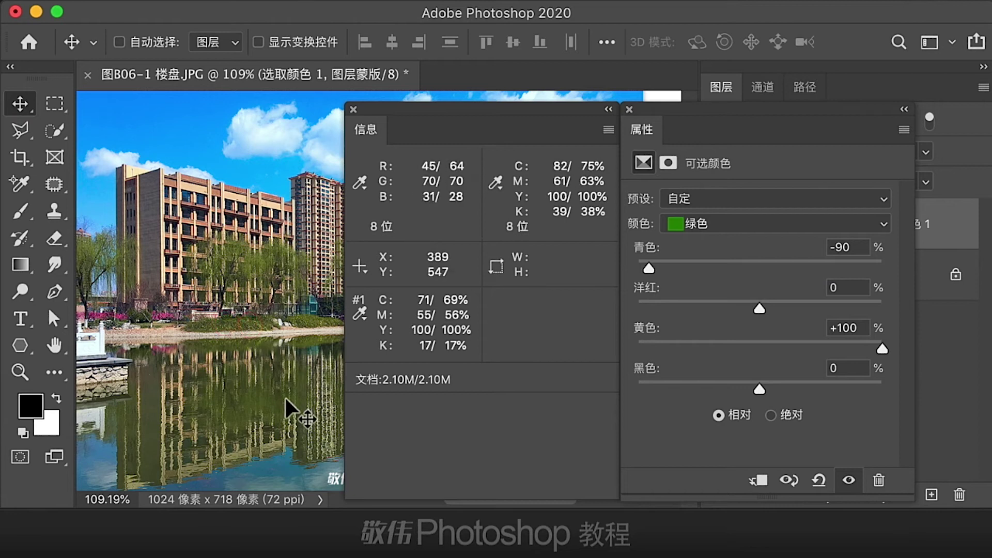
pyautogui.click(609, 109)
pyautogui.click(278, 273)
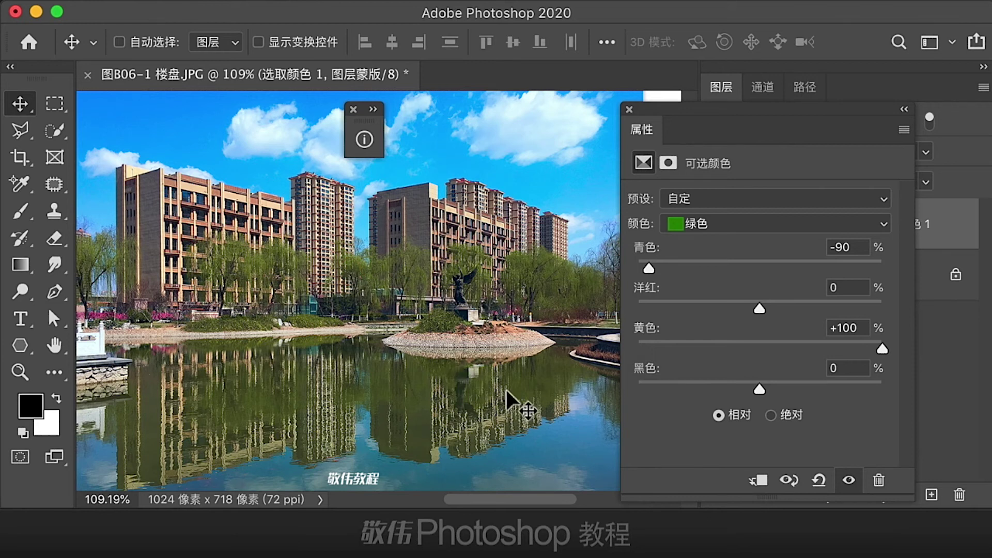
pyautogui.click(729, 224)
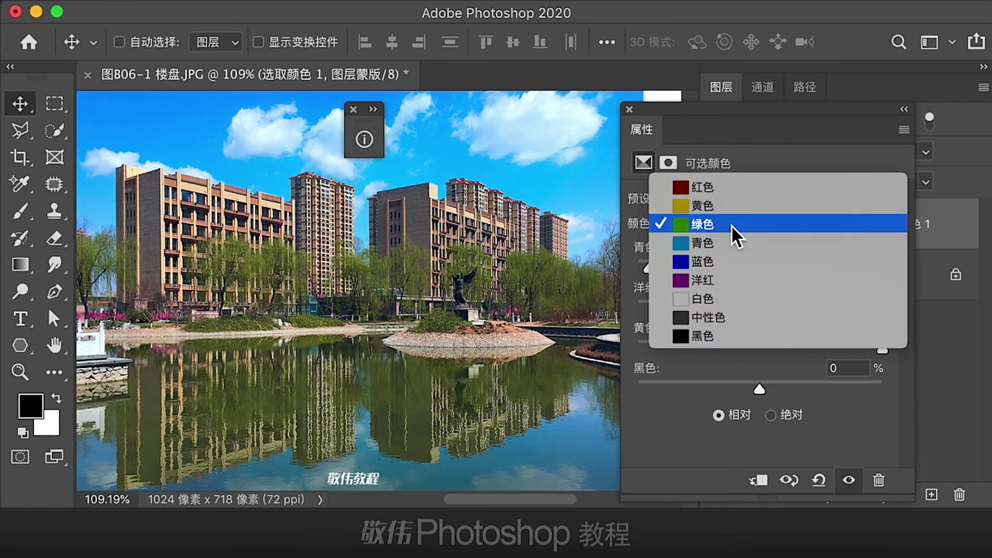
pyautogui.click(731, 225)
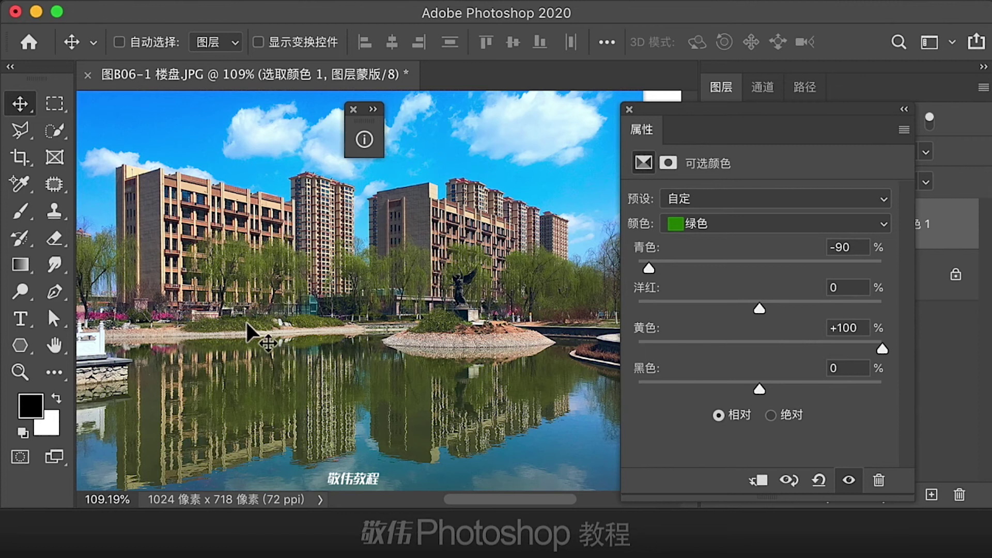
pyautogui.click(368, 141)
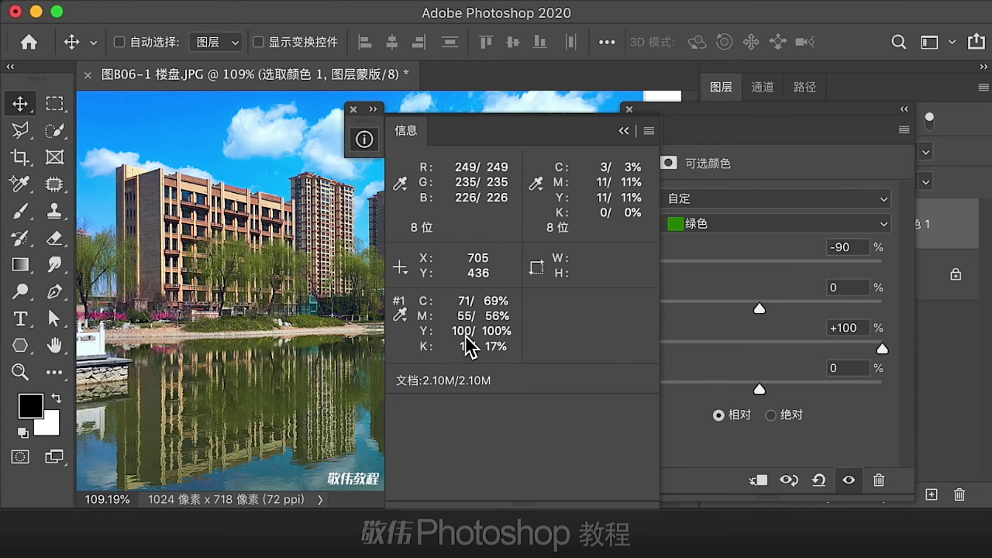
pyautogui.click(501, 332)
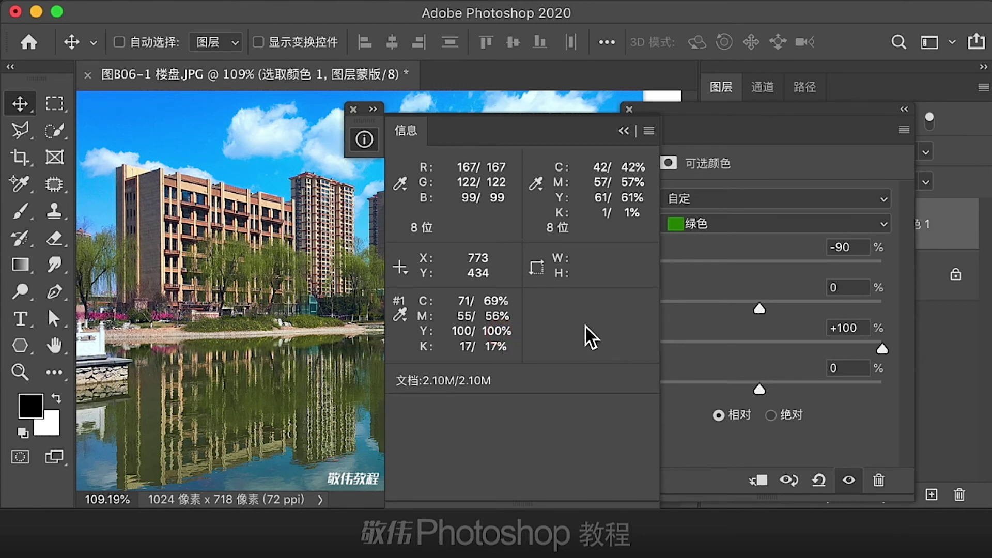
# Target Yellows in the Selective Color adjustment and set Cyan to -100% and Yellow to +100%.
pyautogui.click(750, 224)
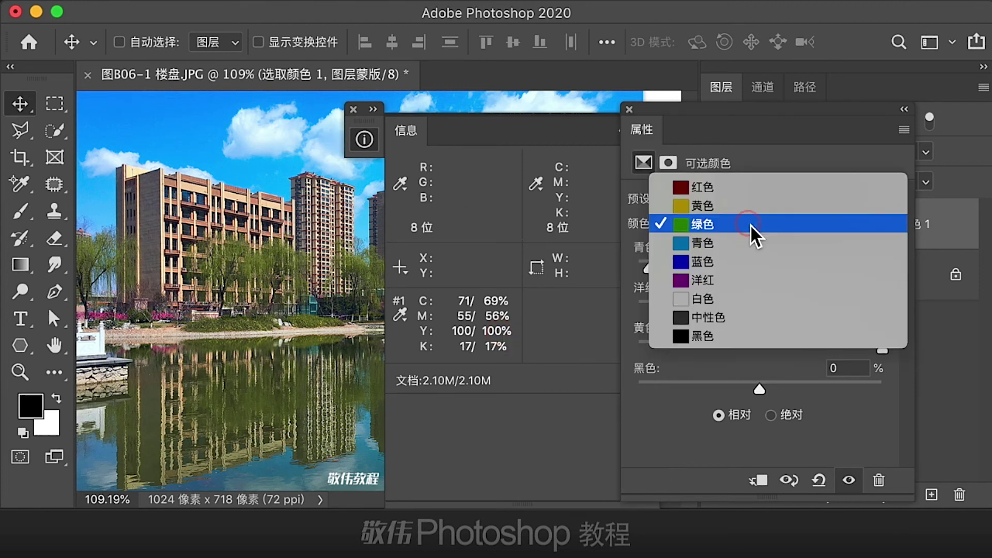
pyautogui.click(729, 206)
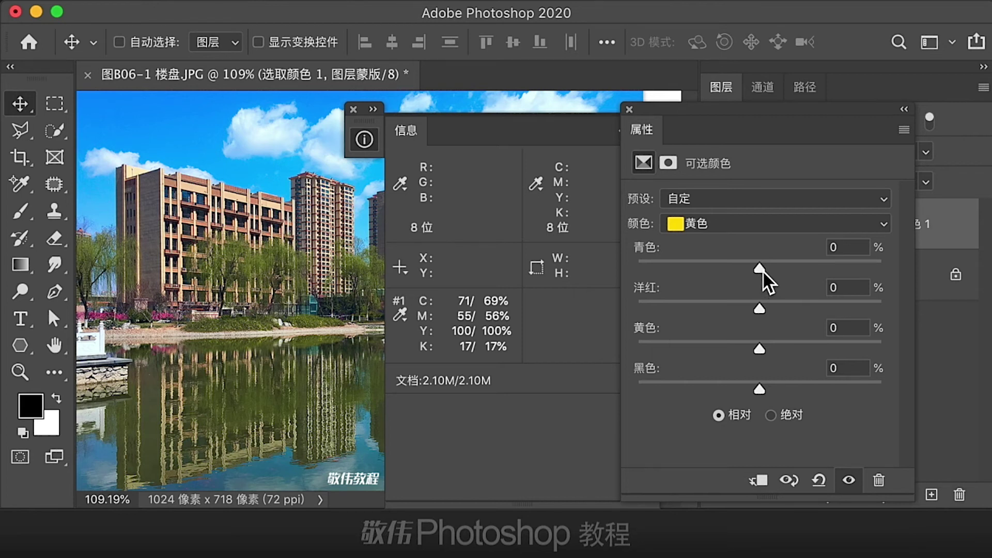
pyautogui.moveTo(762, 270); pyautogui.dragTo(629, 285)
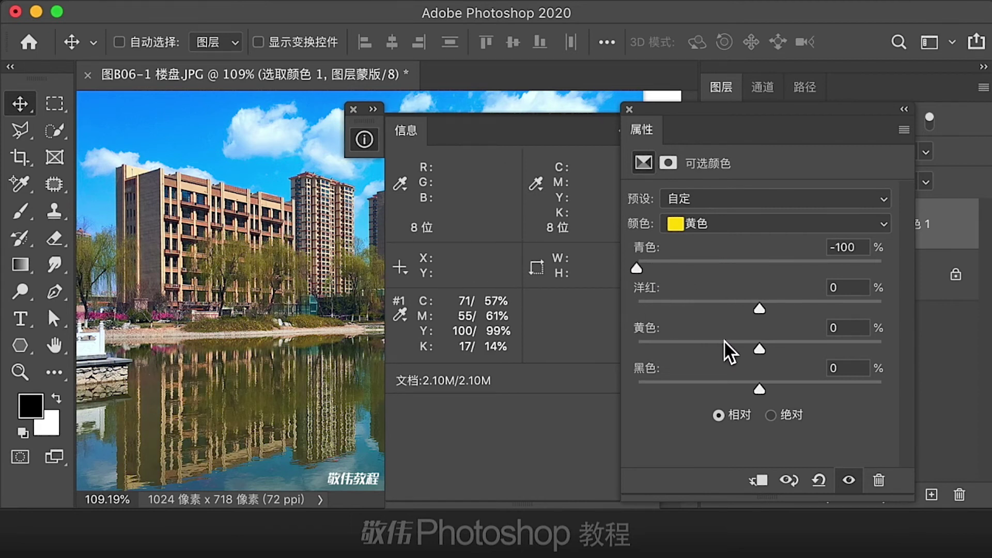
pyautogui.moveTo(761, 349); pyautogui.dragTo(801, 349)
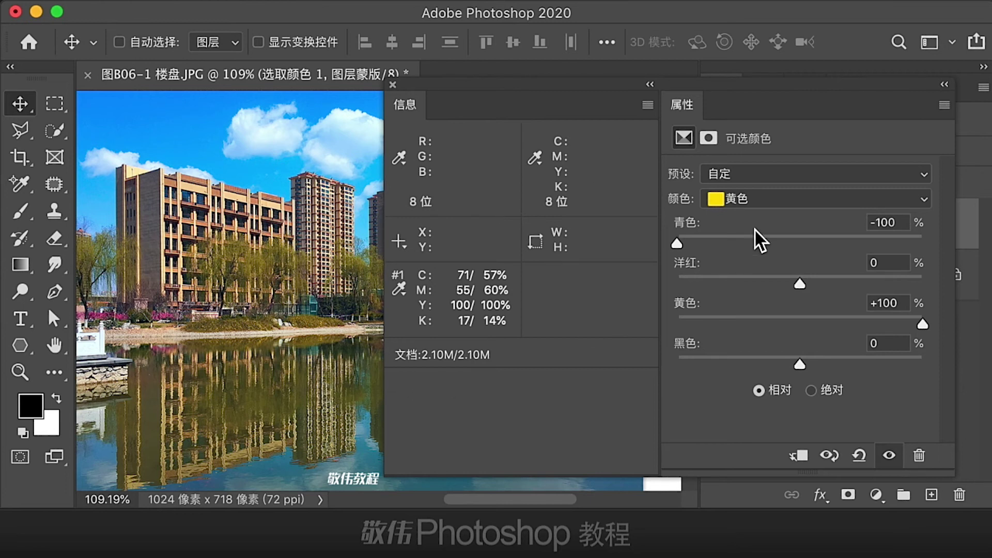
# Review the Greens settings and return to Yellows, and collapse the properties in 增减量表达.psd.
pyautogui.click(757, 202)
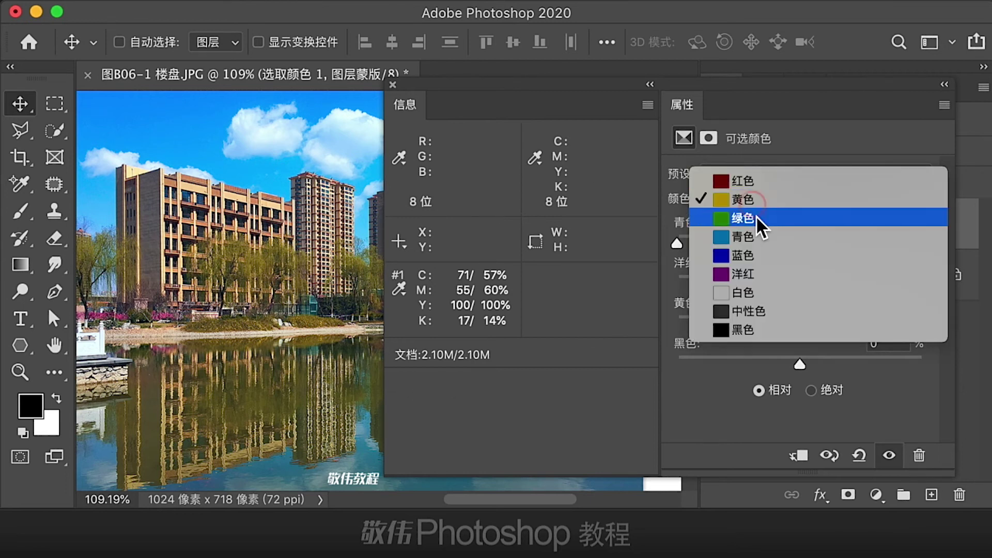
pyautogui.click(760, 216)
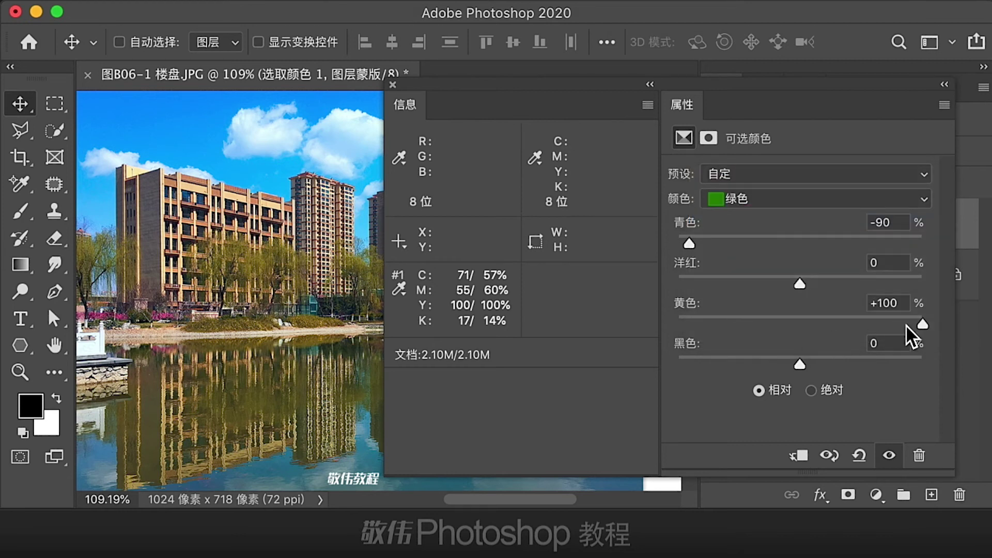
pyautogui.click(809, 201)
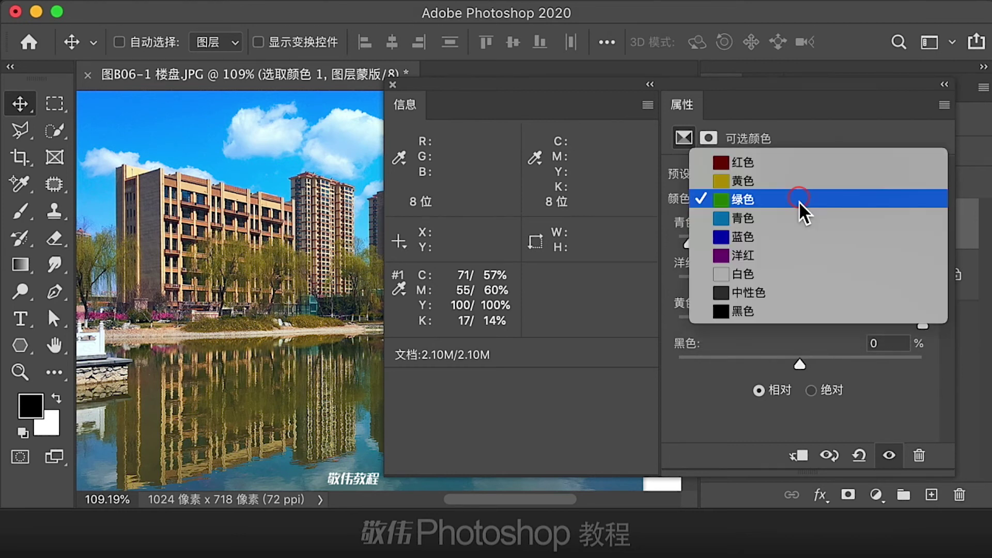
pyautogui.click(765, 186)
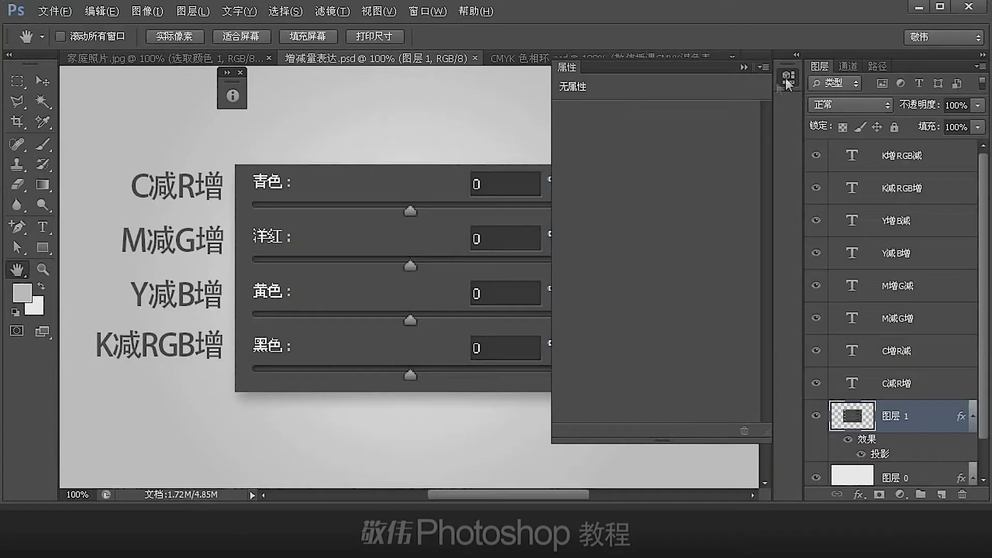
pyautogui.click(786, 76)
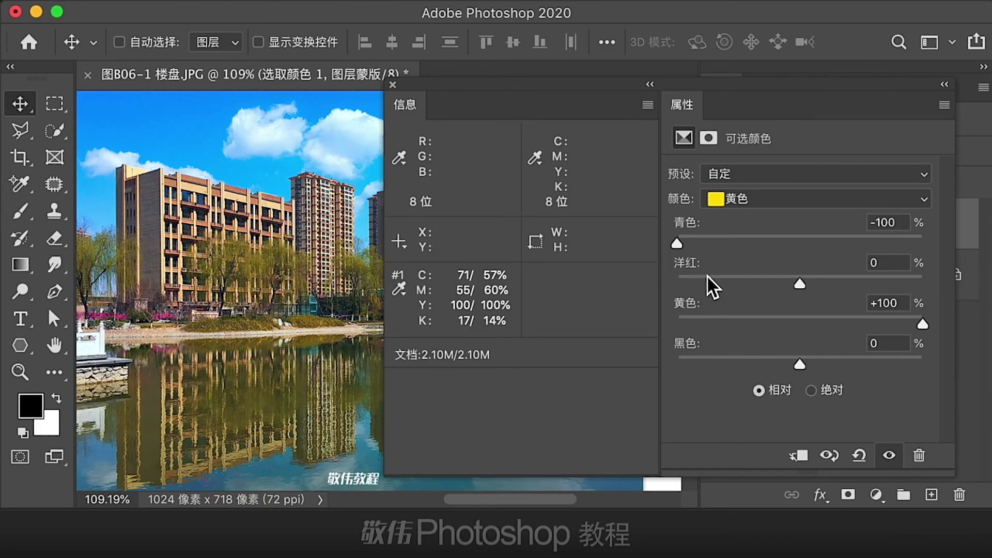
# Keep Yellows targeted and set their Magenta to +100%.
pyautogui.click(788, 212)
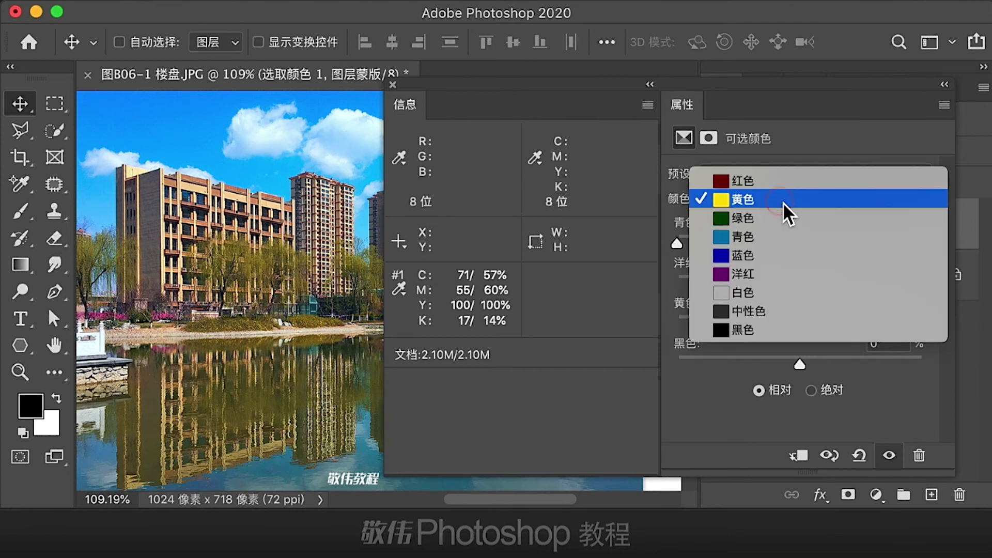
pyautogui.click(788, 209)
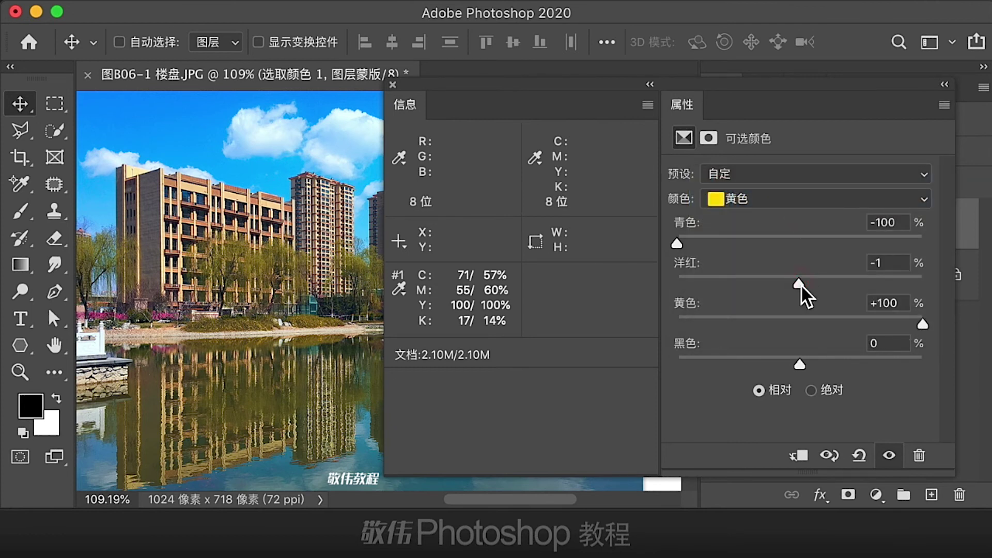
pyautogui.moveTo(802, 287); pyautogui.dragTo(981, 300)
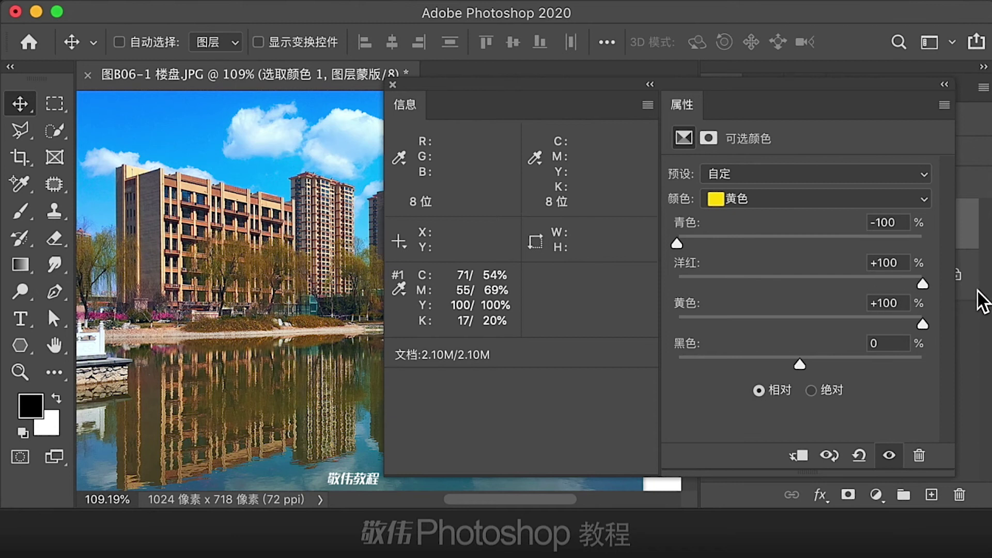
# Set the Magenta of Greens to +100% and temporarily hide the panels to view the whole photo.
pyautogui.click(764, 212)
pyautogui.click(755, 217)
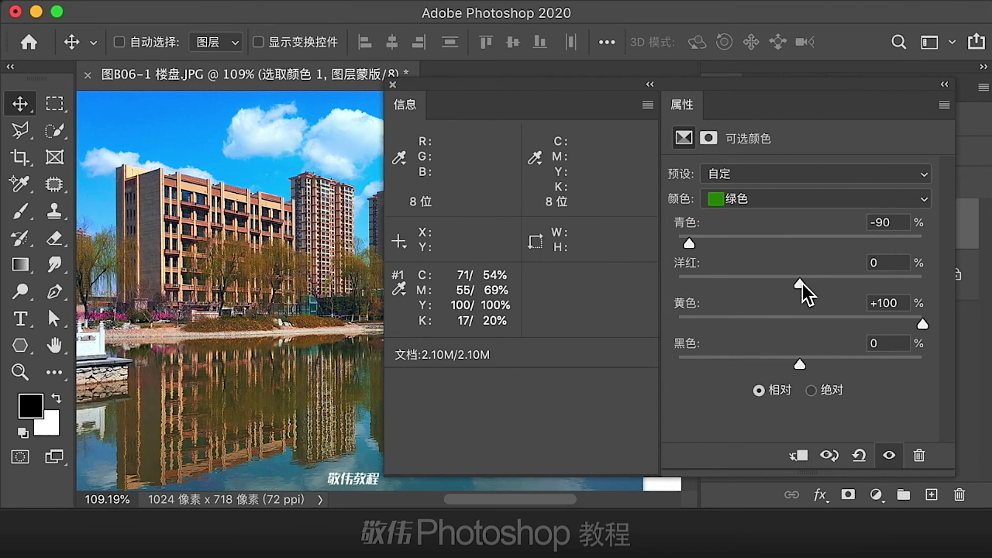
pyautogui.moveTo(802, 283); pyautogui.dragTo(934, 298)
pyautogui.hotkey('shift', 'Tab')
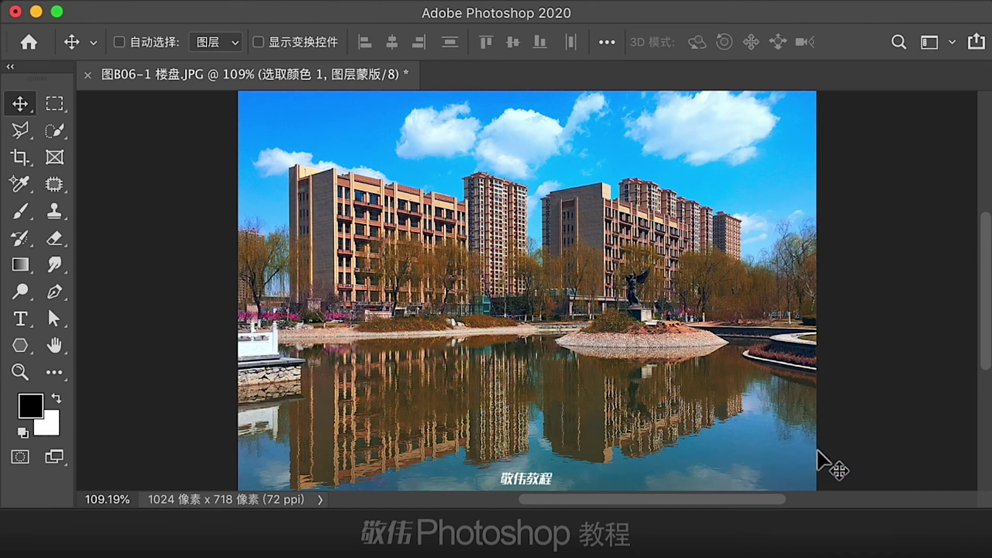
pyautogui.press('Tab')
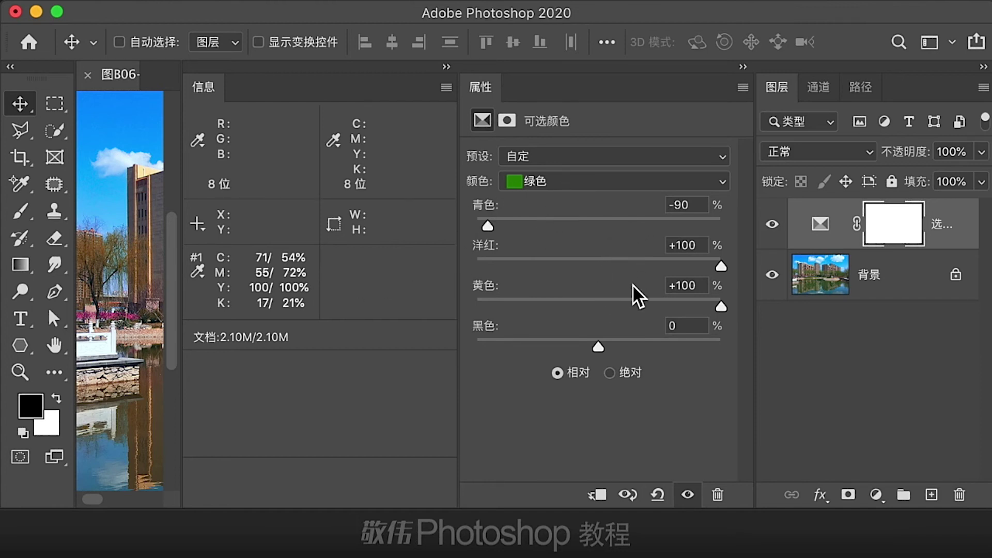
# Review the available target colors and the Selective Color settings for Reds and Yellows.
pyautogui.click(572, 179)
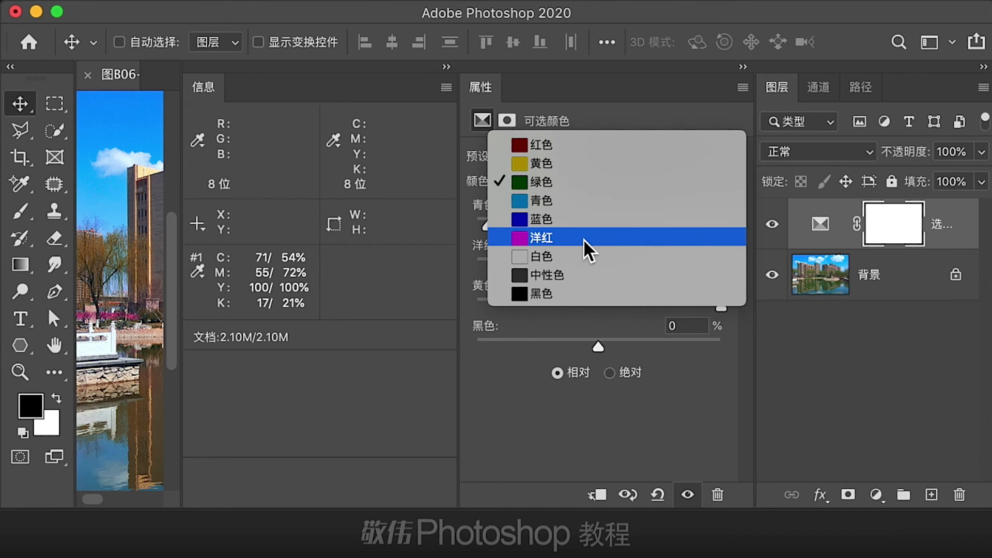
pyautogui.click(580, 147)
pyautogui.click(540, 181)
pyautogui.click(550, 202)
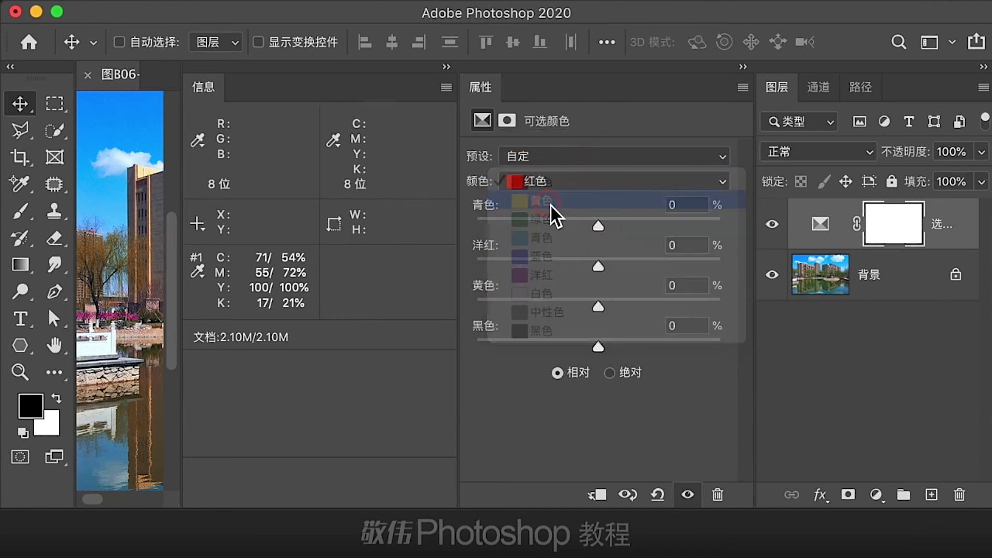
pyautogui.click(562, 186)
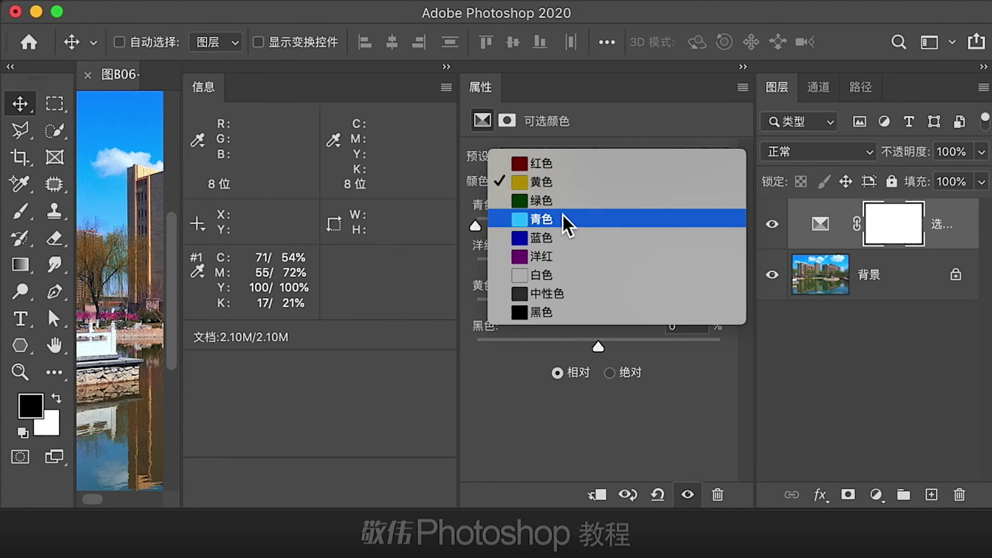
pyautogui.click(812, 393)
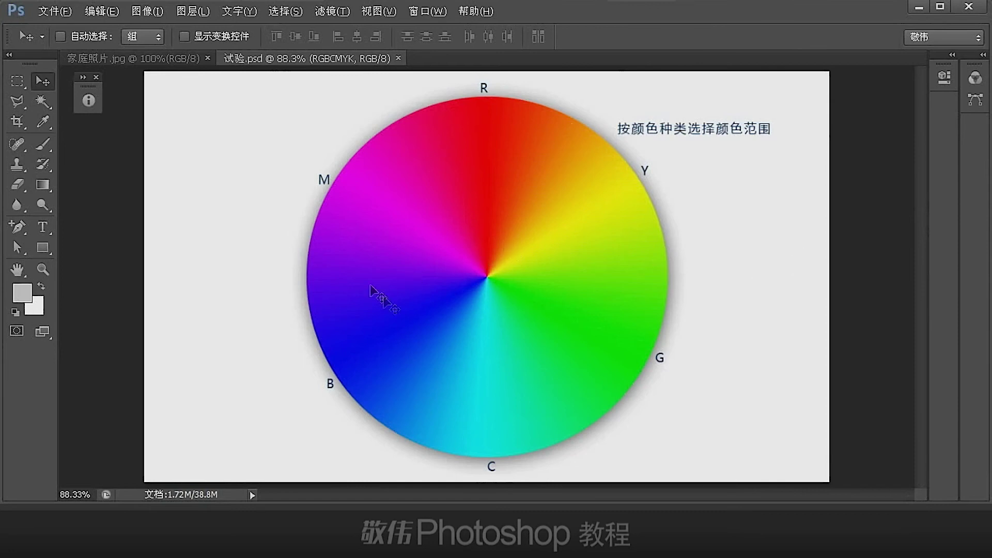
# Add a Selective Color adjustment layer in 试验.psd, set the Reds' Magenta to -100%, and check the color wheel's values in the Info panel.
pyautogui.hotkey('ctrl', 'alt', 'shift', 'u')
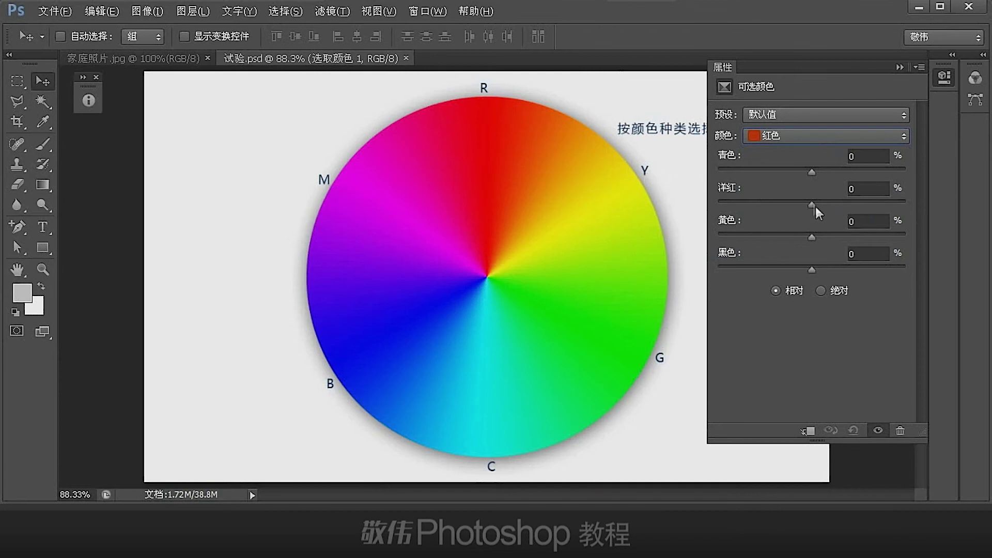
pyautogui.moveTo(814, 205); pyautogui.dragTo(706, 207)
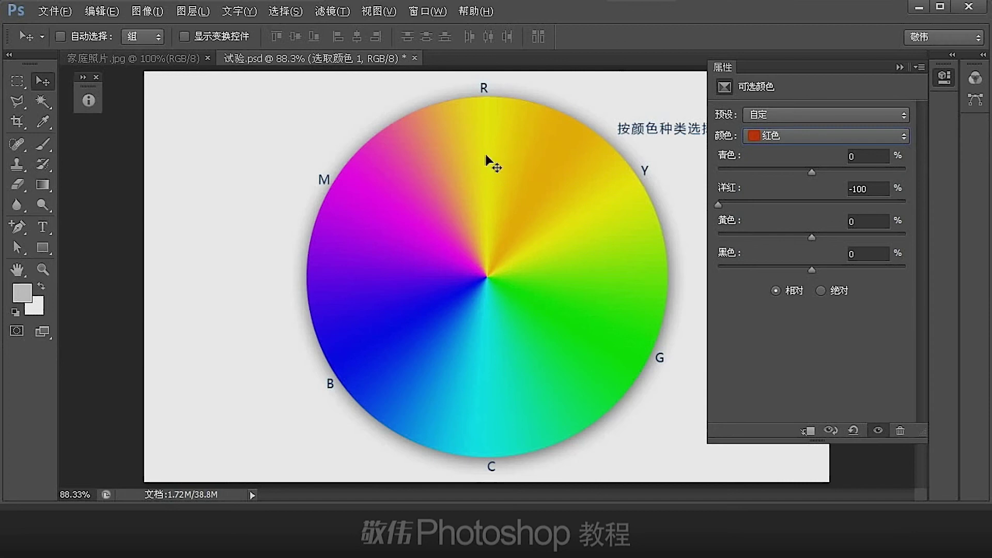
pyautogui.press('F8')
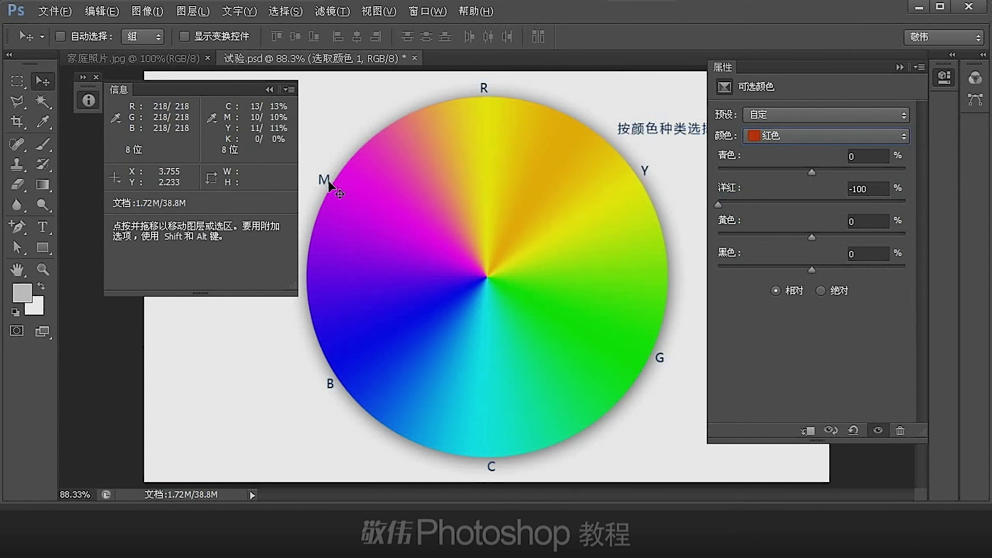
pyautogui.click(89, 100)
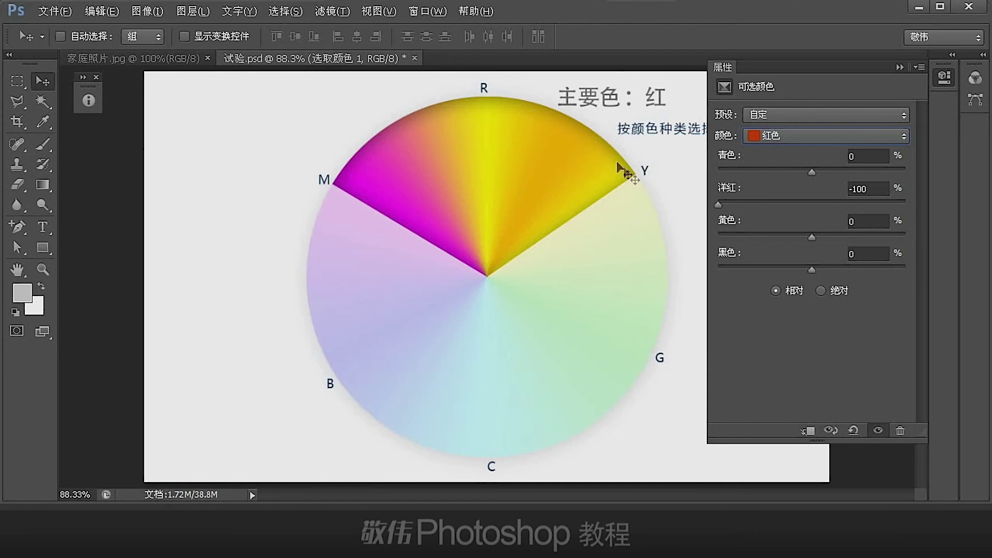
# Keep Reds targeted on the color wheel and try lowering their Yellow to the minimum.
pyautogui.click(789, 136)
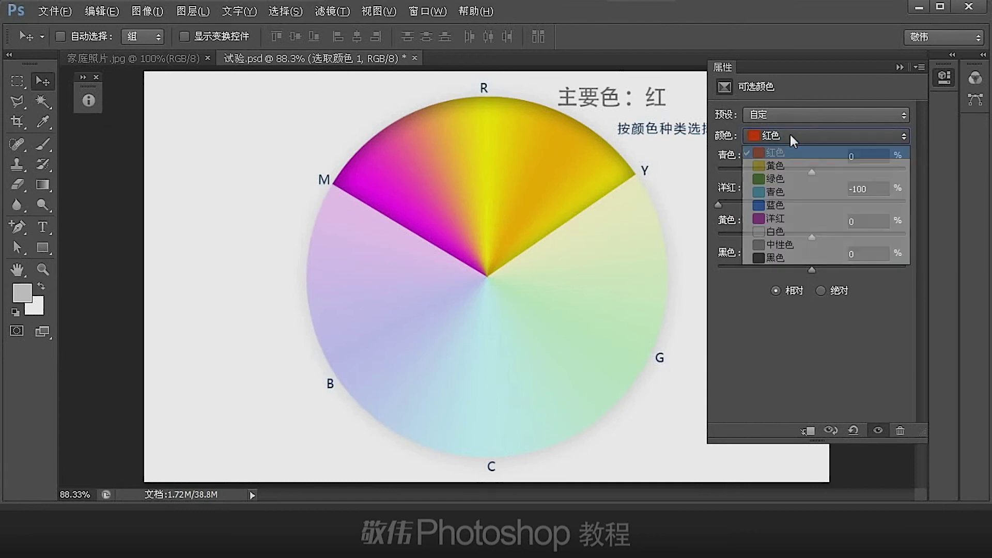
pyautogui.click(788, 133)
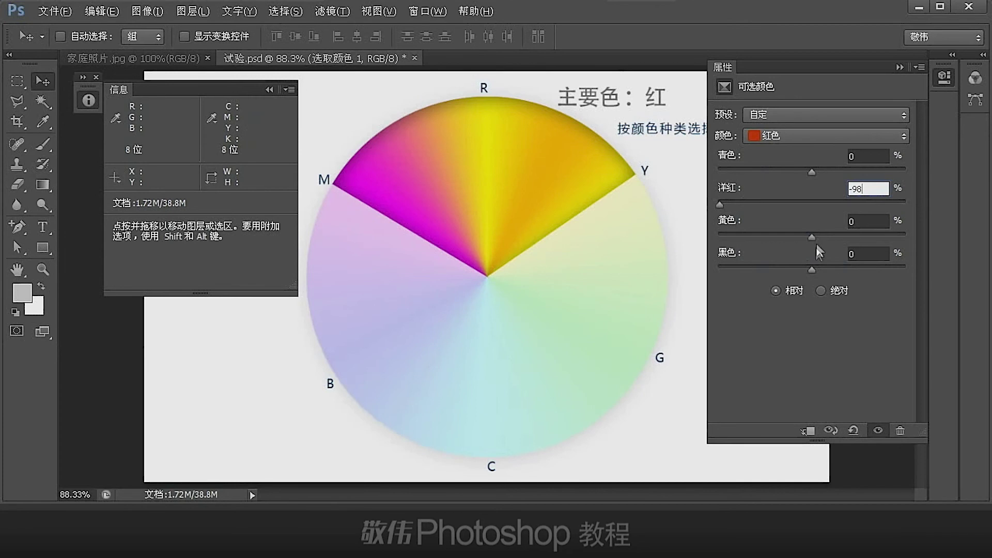
pyautogui.moveTo(813, 236); pyautogui.dragTo(708, 240)
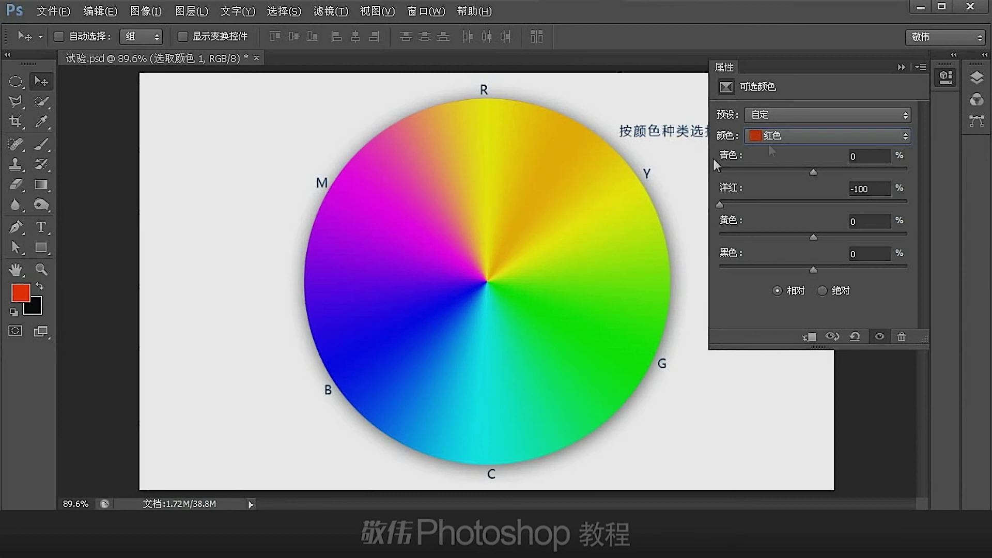
# Target Yellows on the color wheel and set their Yellow to -100%.
pyautogui.click(783, 135)
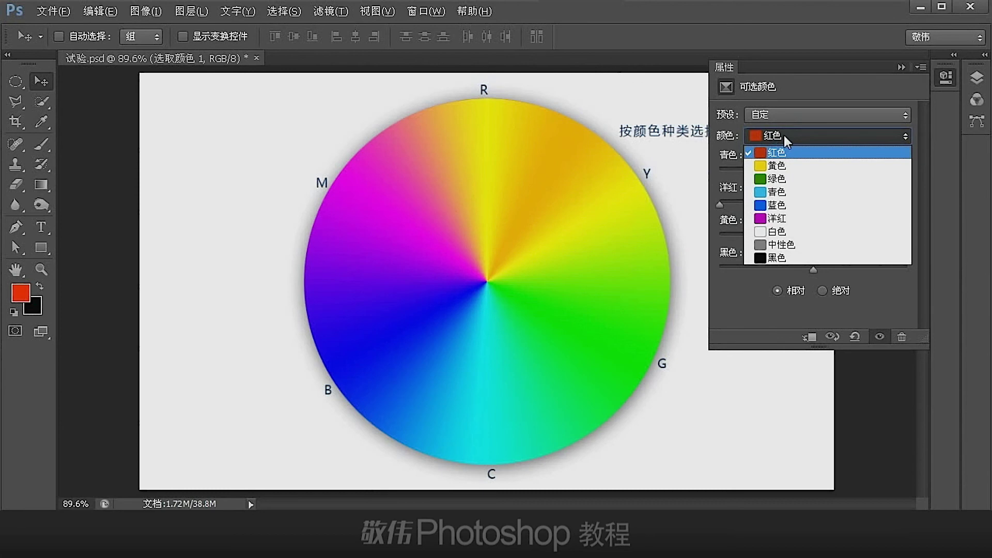
pyautogui.click(780, 166)
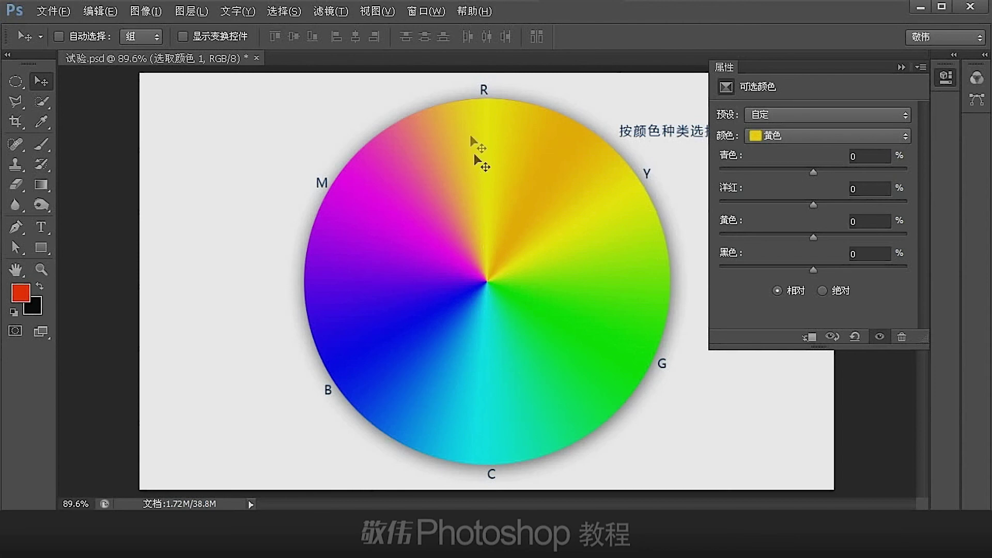
pyautogui.moveTo(814, 237); pyautogui.dragTo(717, 246)
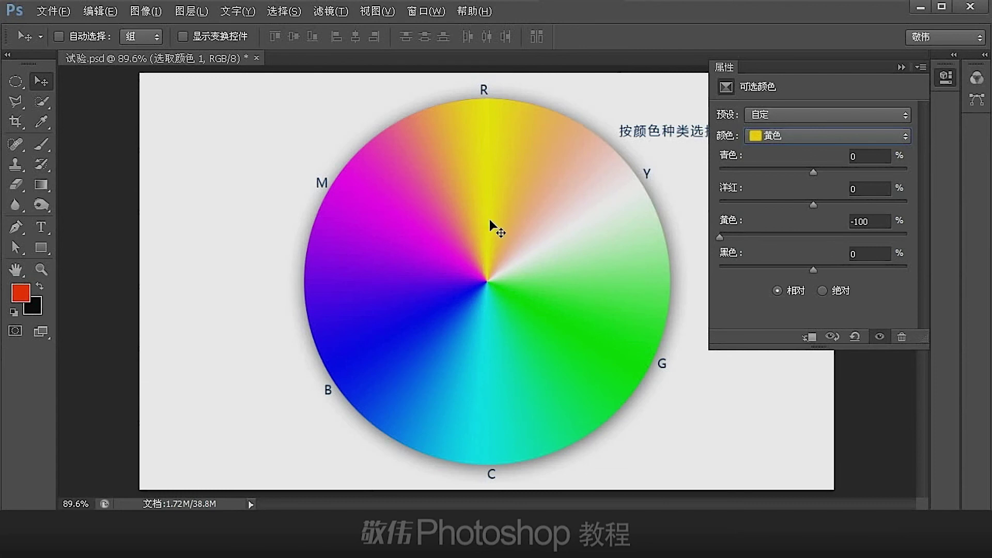
# Target Blues on the color wheel and set their Magenta to -100%.
pyautogui.click(770, 139)
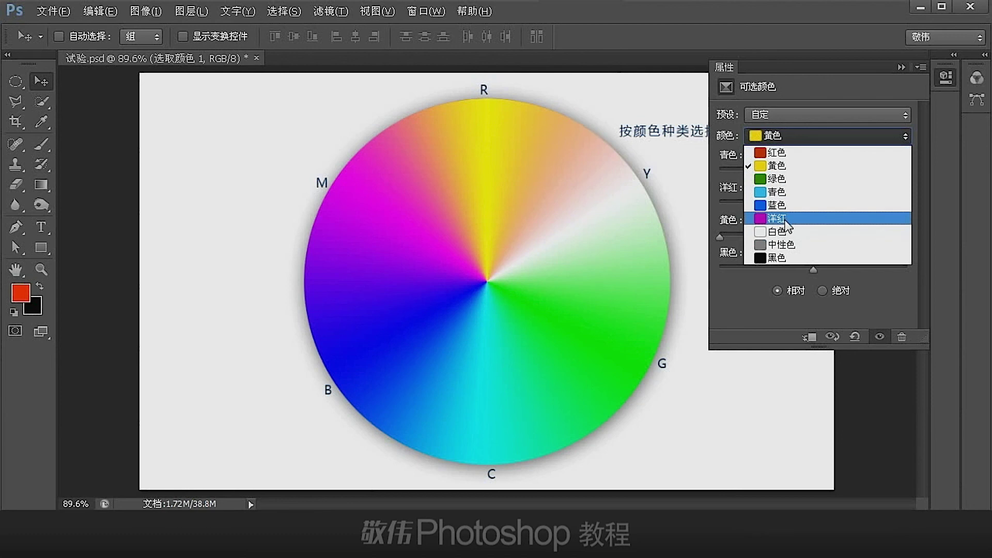
pyautogui.click(819, 153)
pyautogui.click(820, 137)
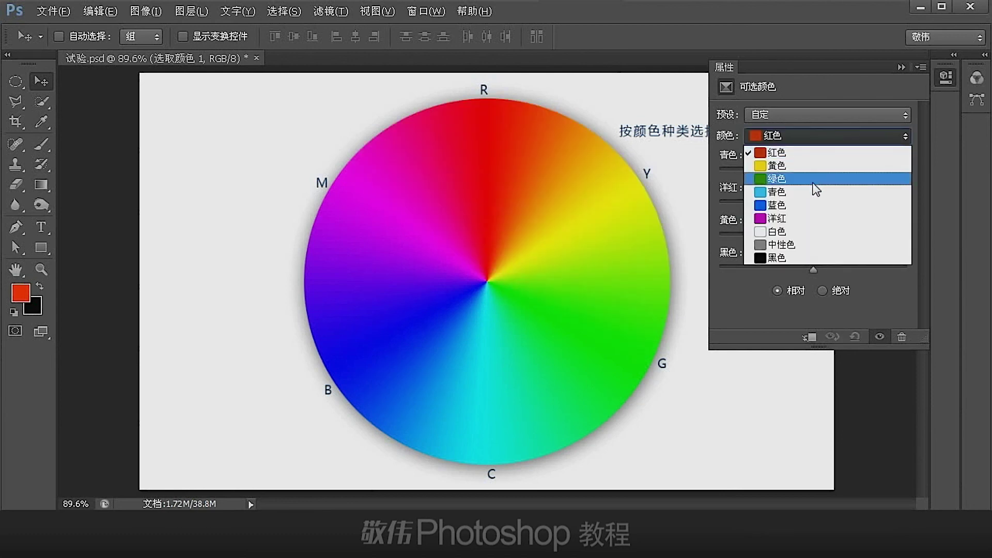
pyautogui.click(794, 207)
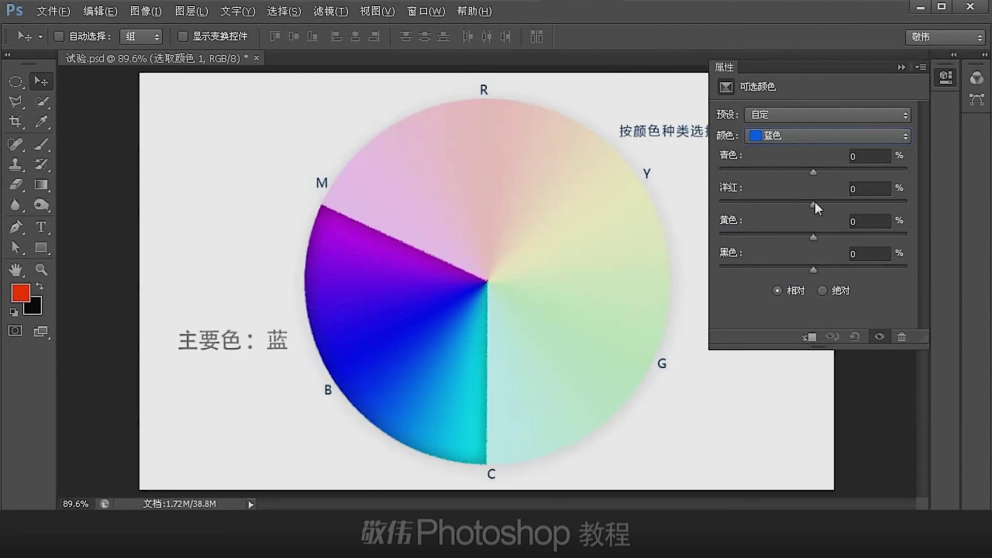
pyautogui.moveTo(813, 201); pyautogui.dragTo(715, 204)
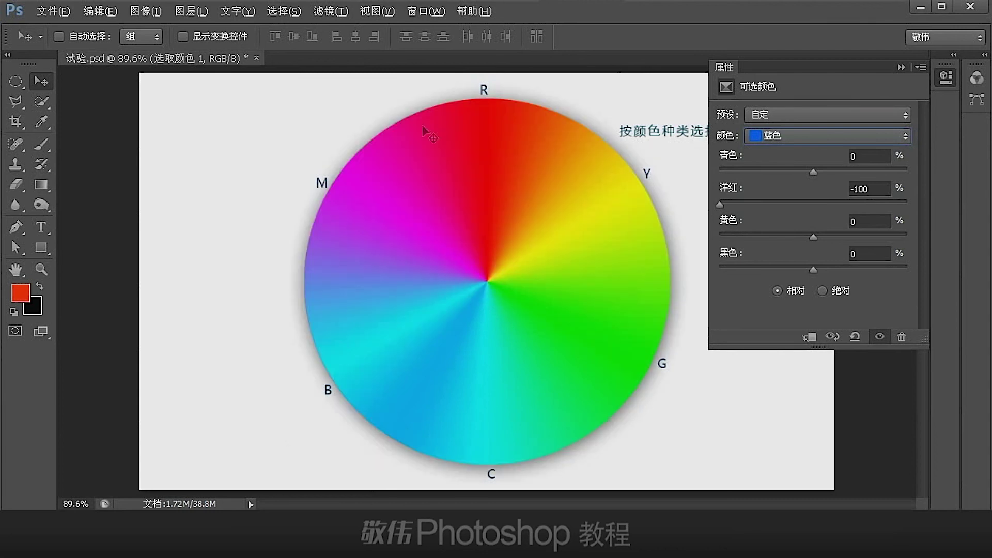
# Target Cyans on the color wheel and set their Cyan to -100%.
pyautogui.click(828, 135)
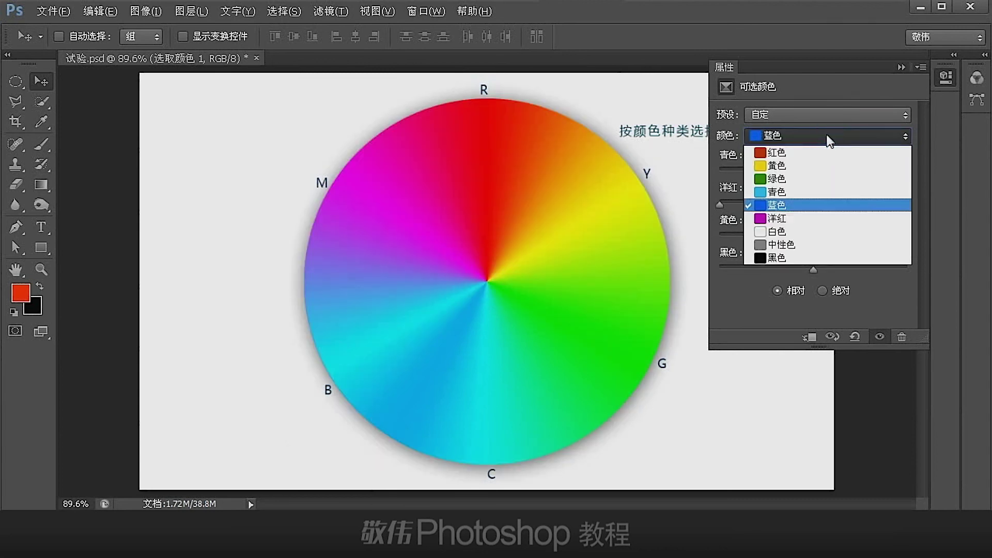
pyautogui.click(802, 192)
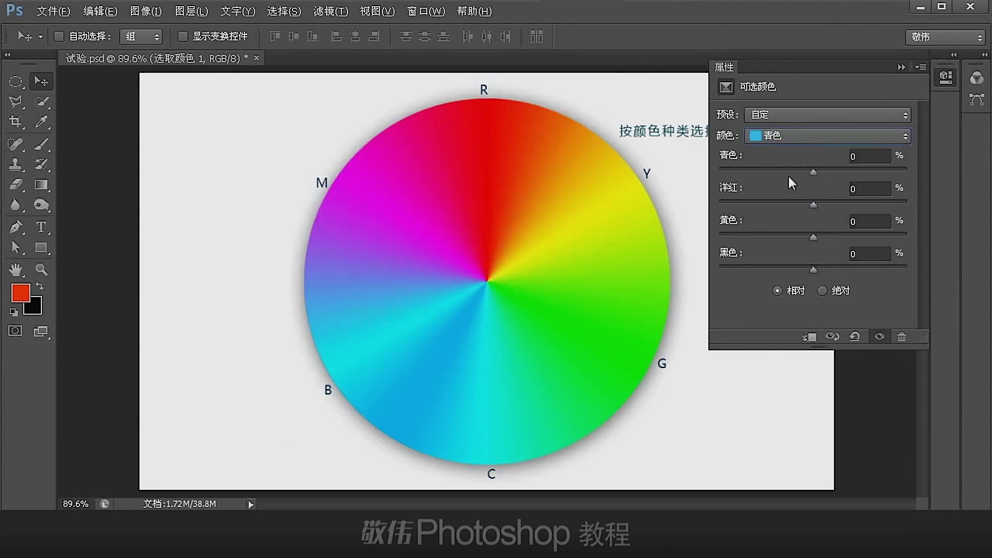
pyautogui.moveTo(814, 172); pyautogui.dragTo(687, 174)
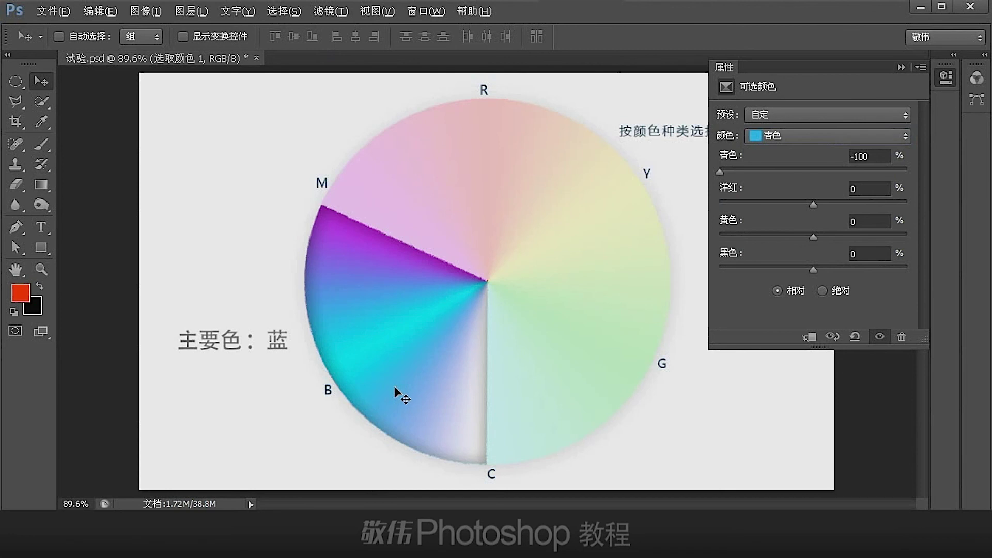
# Return the target to Blues and lower their Cyan to the minimum.
pyautogui.click(798, 138)
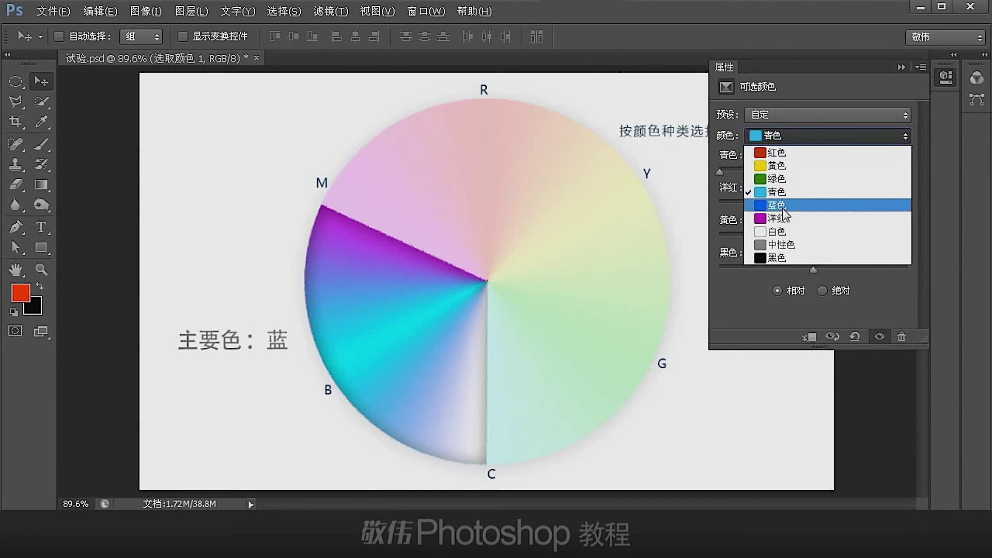
pyautogui.click(784, 206)
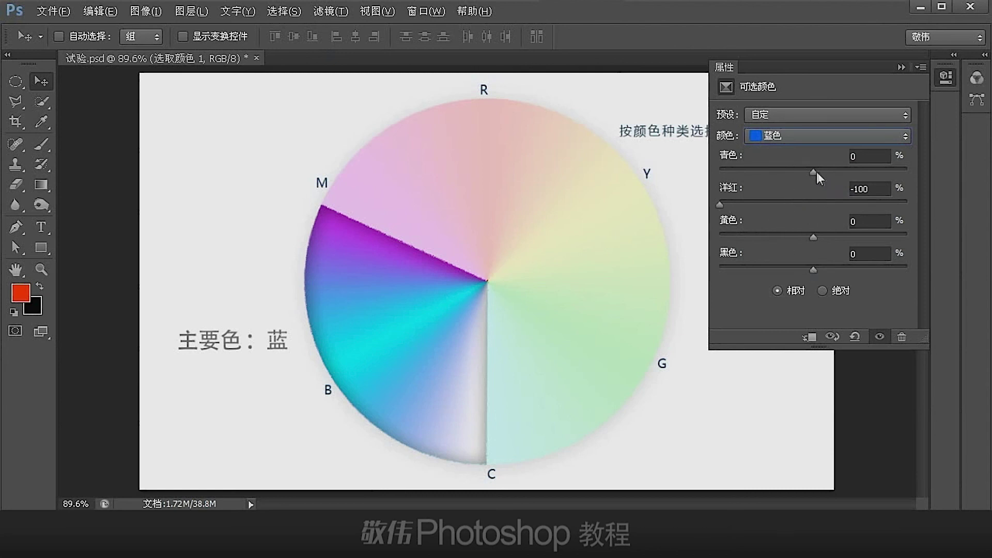
pyautogui.moveTo(816, 172); pyautogui.dragTo(713, 176)
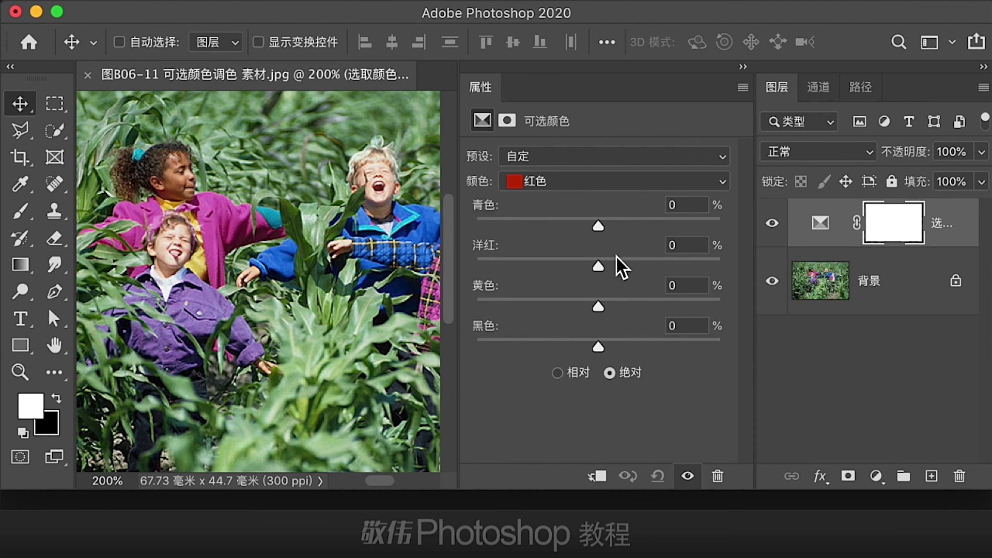
# Target Yellows in the photo of the children and set Cyan to +48%, Magenta to +37% and Yellow to -65%.
pyautogui.moveTo(601, 268)
pyautogui.mouseDown()
pyautogui.moveTo(675, 269)
pyautogui.moveTo(505, 270)
pyautogui.moveTo(676, 275)
pyautogui.moveTo(534, 272)
pyautogui.moveTo(601, 274)
pyautogui.mouseUp()
pyautogui.click(587, 184)
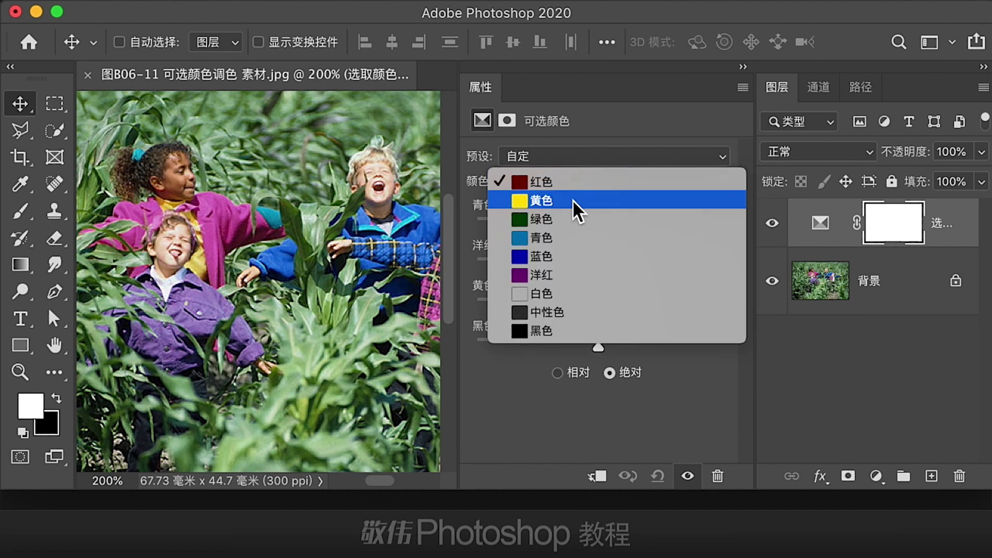
pyautogui.click(571, 205)
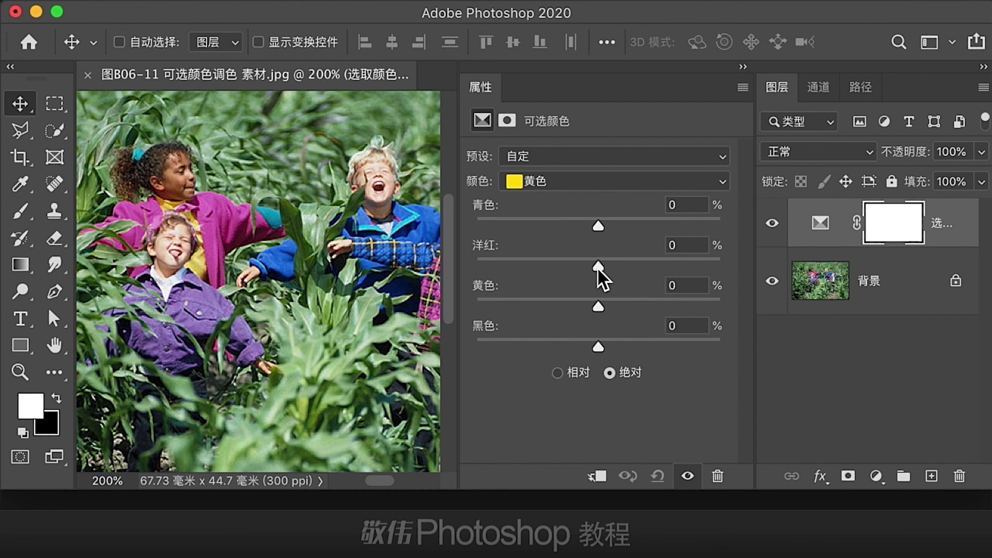
pyautogui.moveTo(597, 266); pyautogui.dragTo(647, 271)
pyautogui.moveTo(602, 227); pyautogui.dragTo(656, 230)
pyautogui.moveTo(598, 306); pyautogui.dragTo(522, 318)
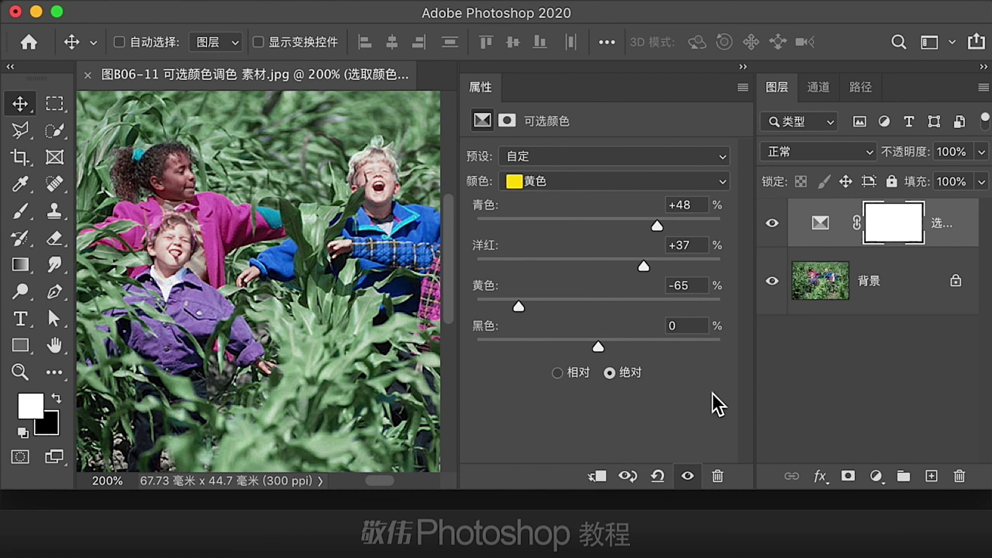
# Raise the Yellows' Cyan to +82% with the Absolute method.
pyautogui.click(707, 180)
pyautogui.click(713, 191)
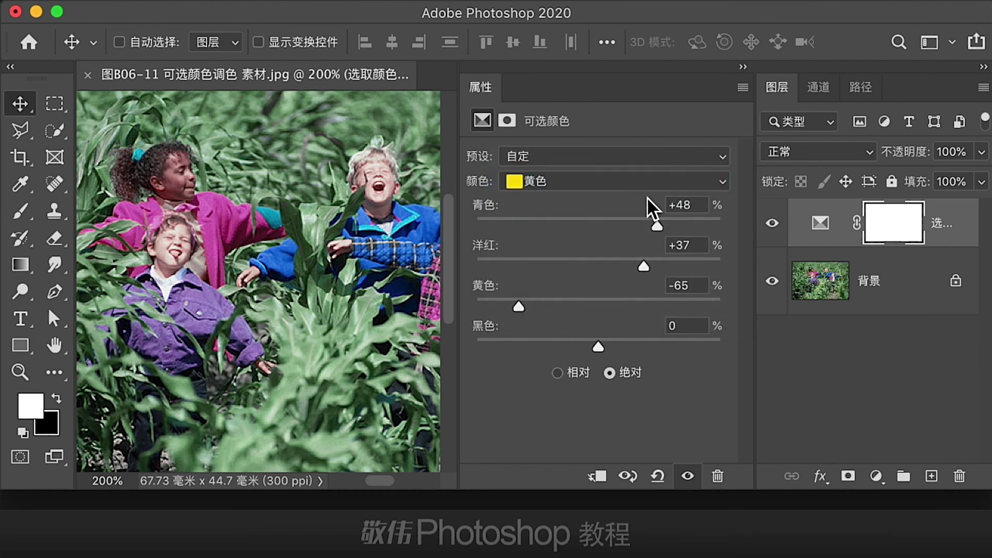
pyautogui.moveTo(657, 227); pyautogui.dragTo(701, 236)
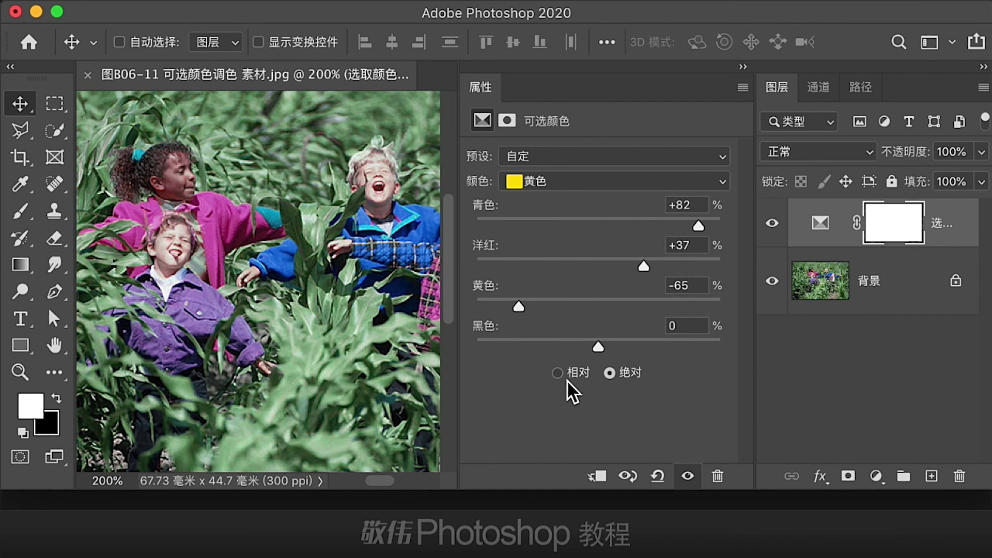
pyautogui.click(621, 374)
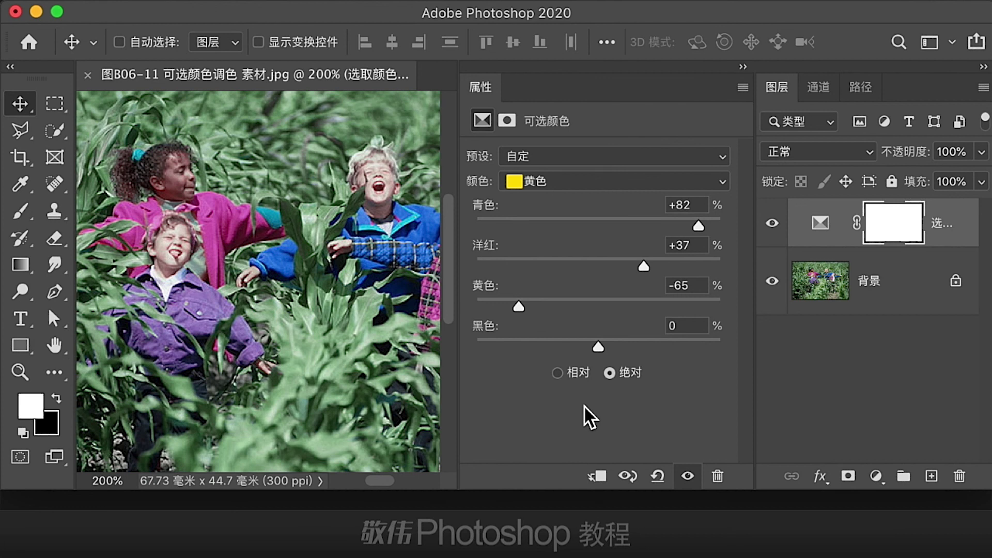
# Switch the method to Relative and set the Yellows' Yellow to +30%.
pyautogui.click(558, 373)
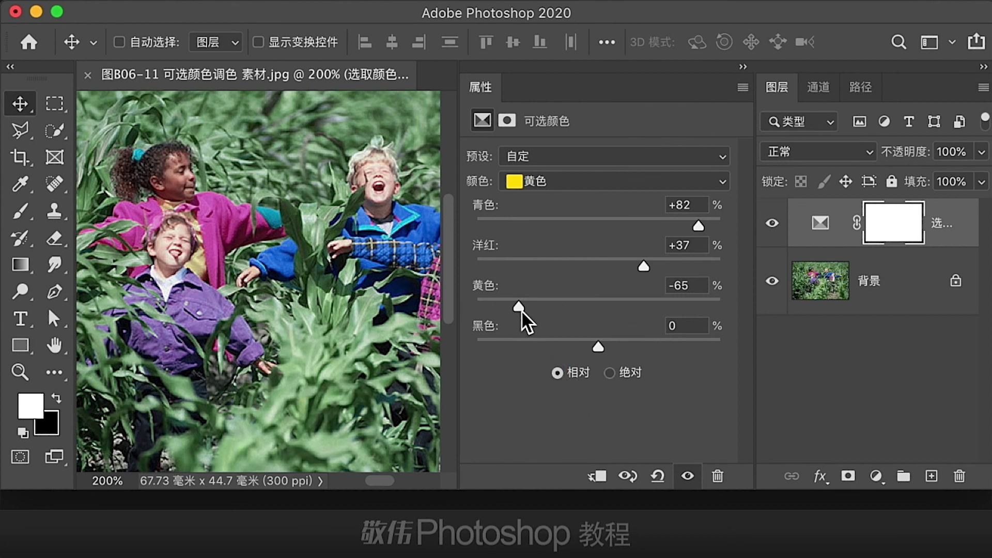
pyautogui.moveTo(520, 309); pyautogui.dragTo(666, 325)
pyautogui.click(682, 285)
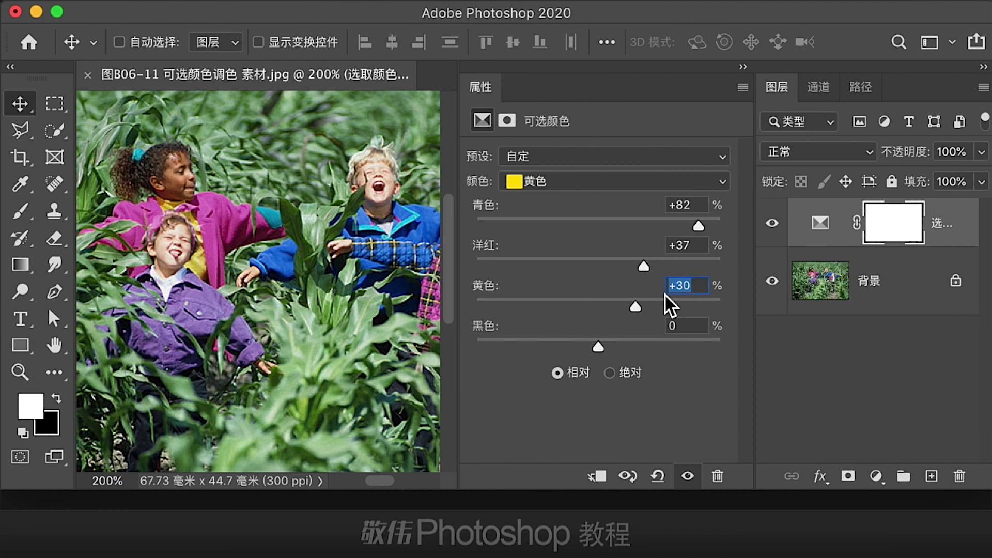
# Set the Yellows' Yellow to +72% with the Absolute method and compare the result with Relative.
pyautogui.click(613, 374)
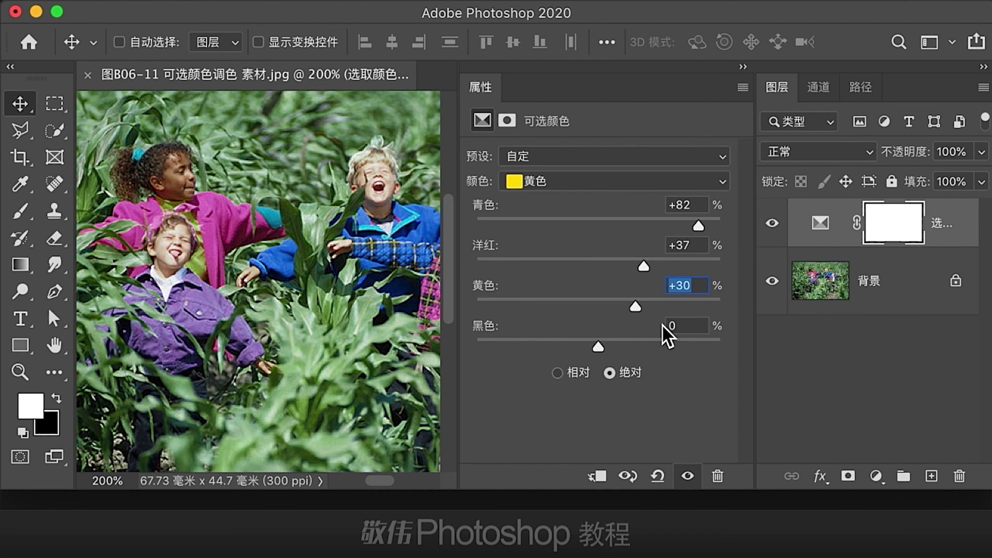
pyautogui.moveTo(637, 308); pyautogui.dragTo(688, 310)
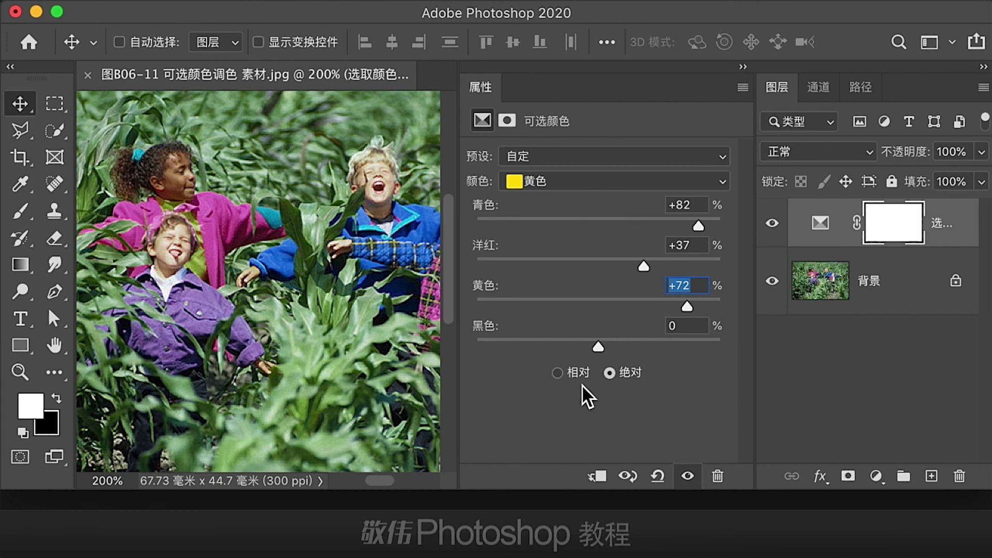
pyautogui.click(566, 384)
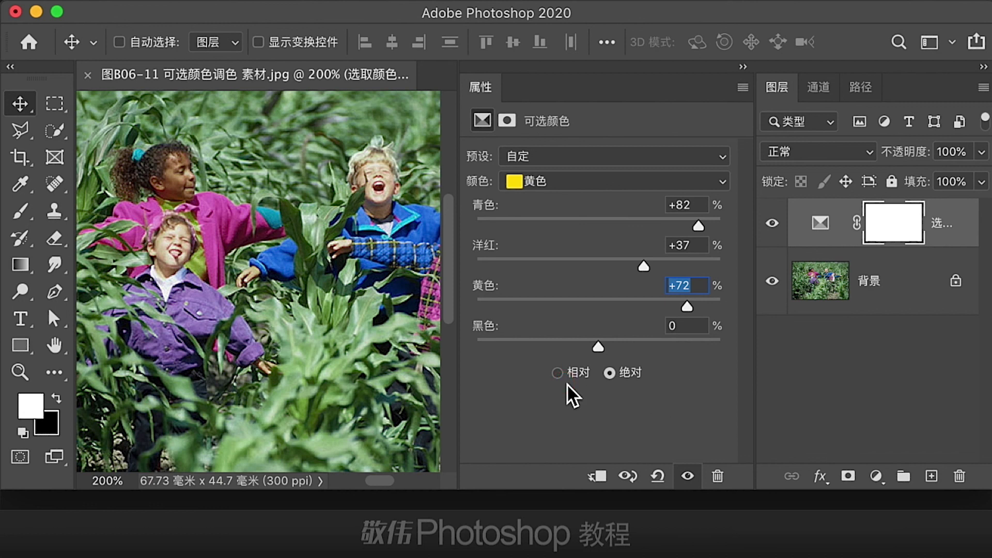
pyautogui.click(558, 375)
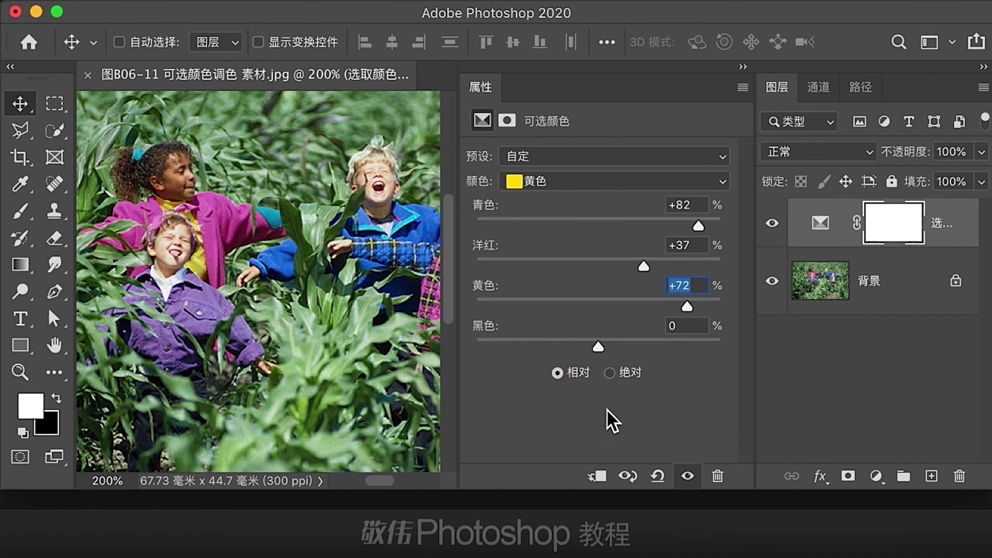
pyautogui.click(624, 375)
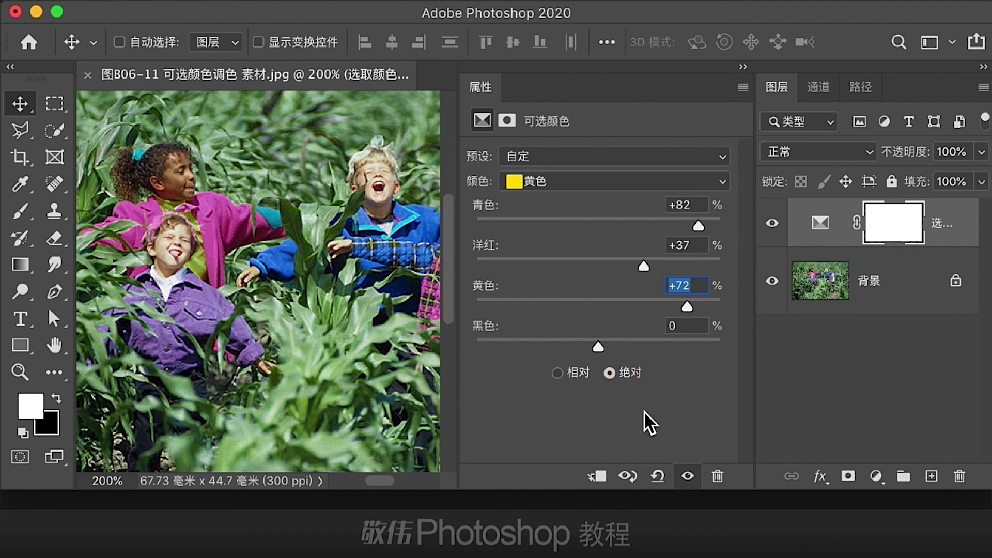
pyautogui.click(626, 376)
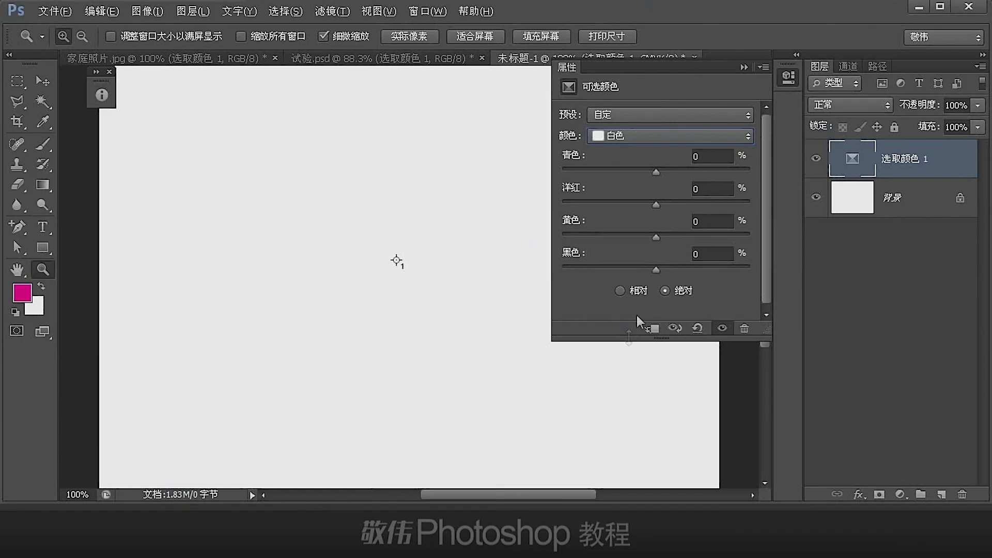
# In the blank 未标题-1 document, try Cyan -45%, Magenta +79% and Yellow -45% on Whites with the Relative method.
pyautogui.click(620, 291)
pyautogui.moveTo(656, 171); pyautogui.dragTo(614, 176)
pyautogui.moveTo(656, 204); pyautogui.dragTo(734, 206)
pyautogui.moveTo(658, 237); pyautogui.dragTo(614, 237)
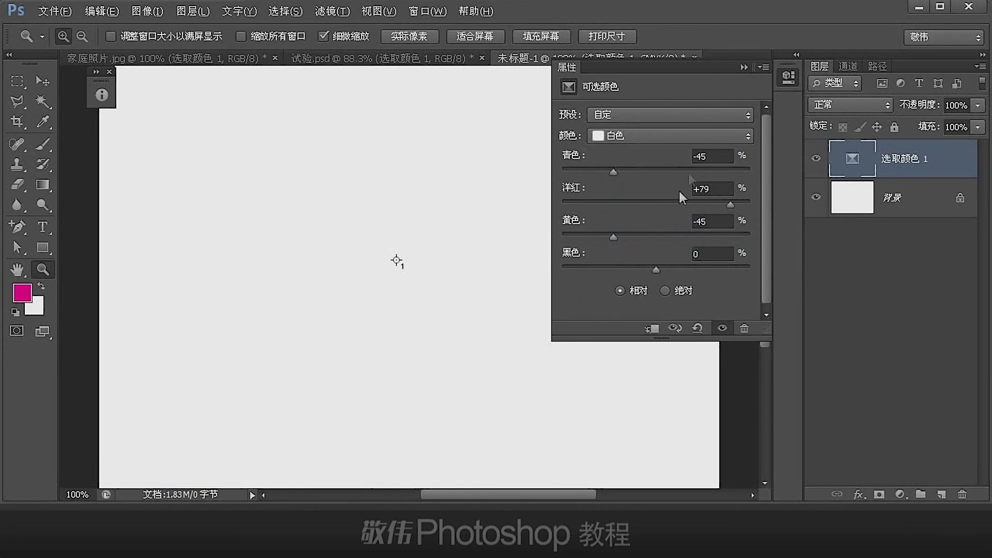
# Vary the Whites' Cyan and reset all the Selective Color values to 0.
pyautogui.moveTo(614, 172); pyautogui.dragTo(620, 172)
pyautogui.moveTo(618, 173); pyautogui.dragTo(649, 164)
pyautogui.click(762, 67)
pyautogui.click(806, 138)
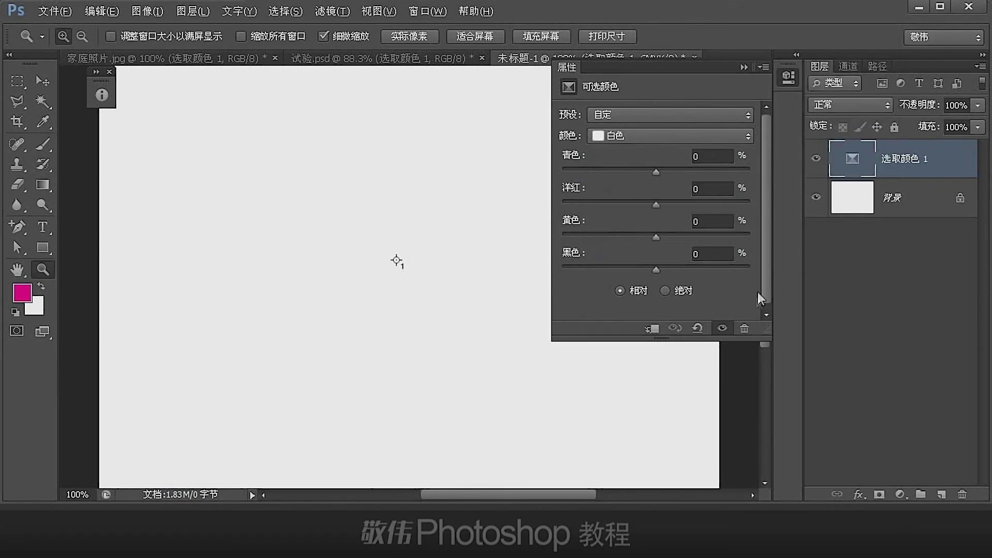
# Switch the method to Absolute and set the Whites' Cyan to +98%, Magenta to +57% and Yellow to +5%.
pyautogui.click(666, 291)
pyautogui.moveTo(654, 170); pyautogui.dragTo(749, 181)
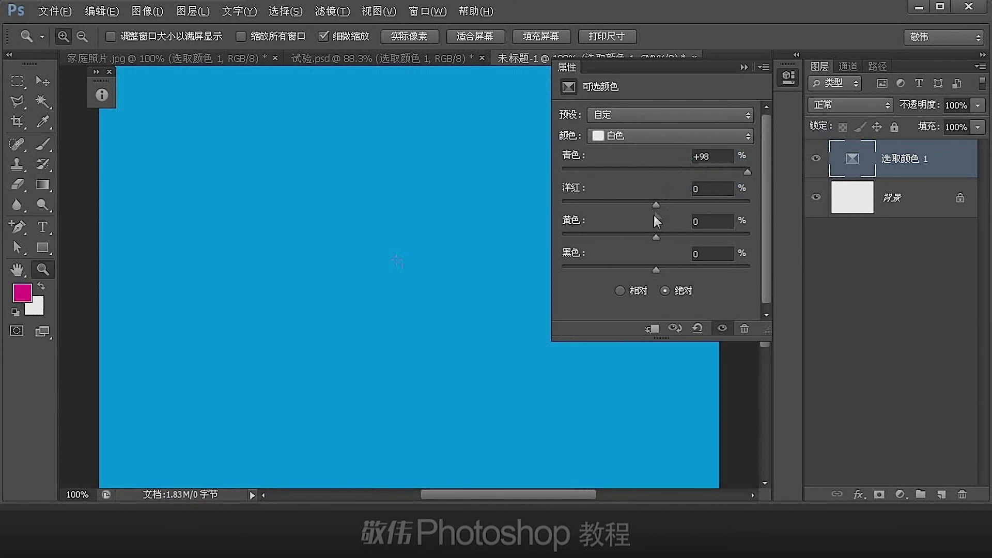
pyautogui.moveTo(659, 211); pyautogui.dragTo(710, 215)
pyautogui.moveTo(656, 238)
pyautogui.mouseDown()
pyautogui.moveTo(621, 237)
pyautogui.moveTo(709, 239)
pyautogui.moveTo(638, 237)
pyautogui.moveTo(661, 237)
pyautogui.mouseUp()
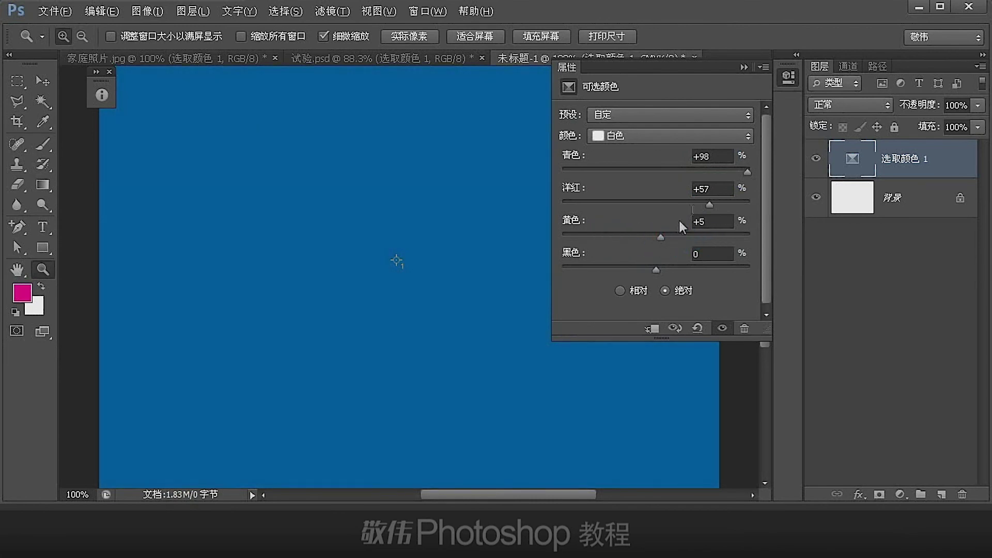
# Set the Whites' Cyan to +37%, Magenta to -59% and Yellow to +69%, and choose the Relative method.
pyautogui.moveTo(707, 206); pyautogui.dragTo(599, 205)
pyautogui.moveTo(748, 172); pyautogui.dragTo(726, 172)
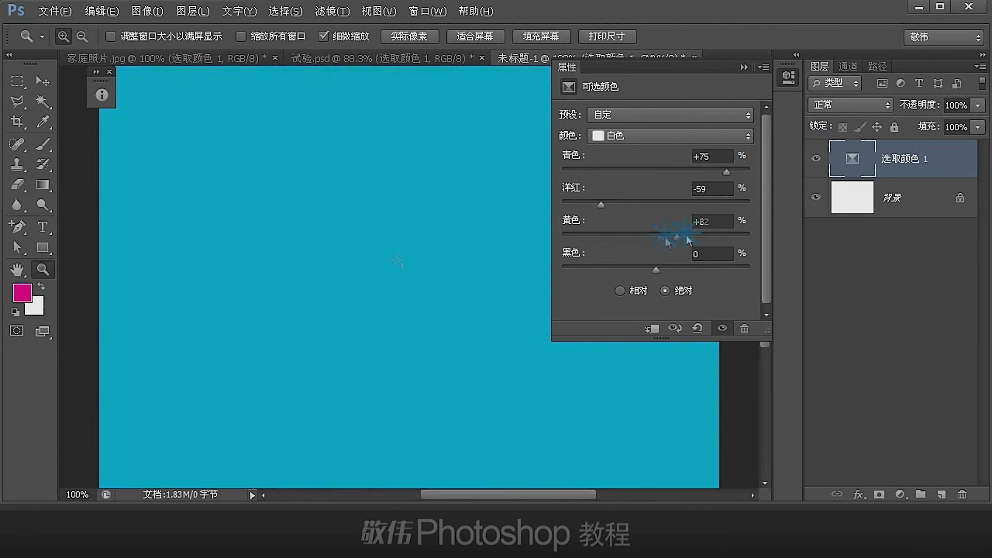
pyautogui.moveTo(686, 234); pyautogui.dragTo(721, 235)
pyautogui.moveTo(727, 172); pyautogui.dragTo(691, 172)
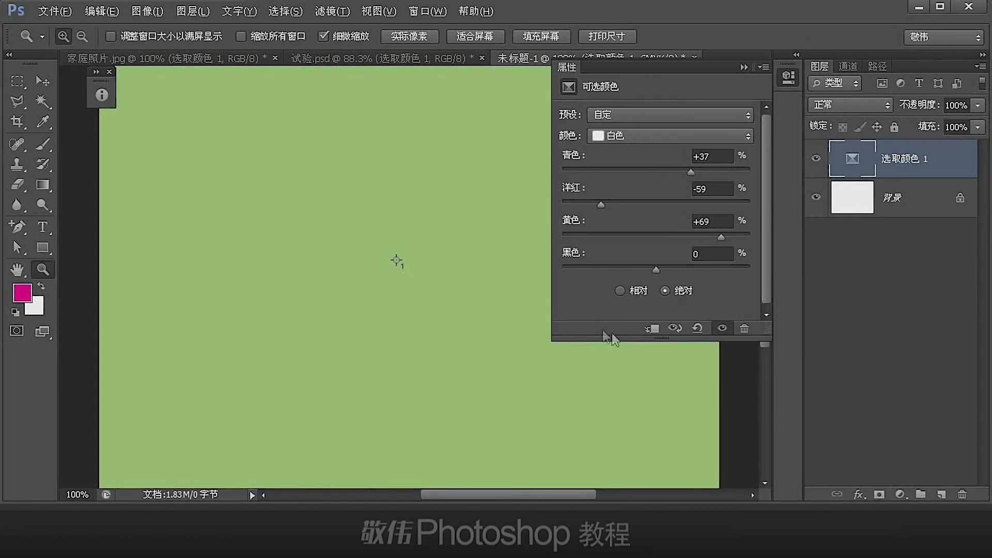
pyautogui.click(620, 291)
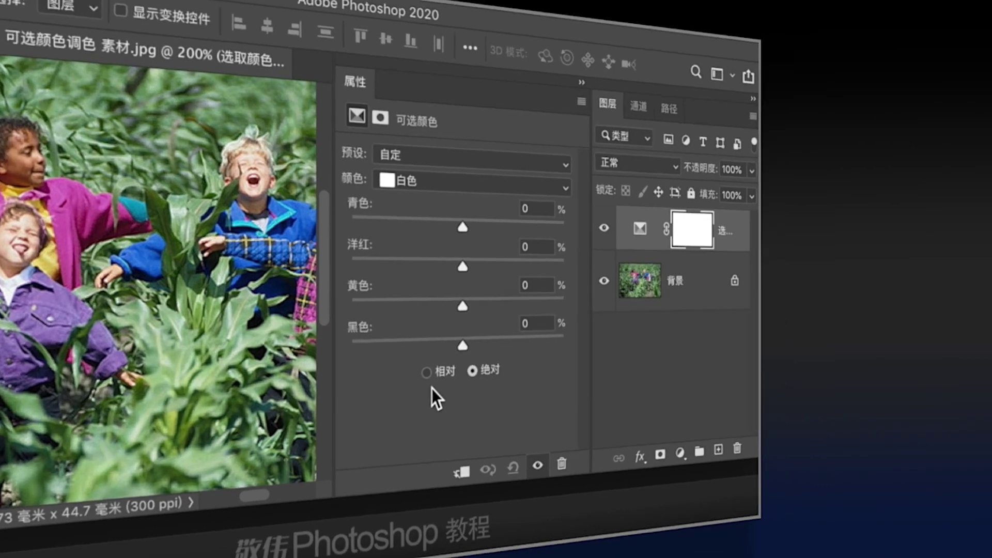
# Fit the whole photo of the children in the window with the Hand tool active and open the Selective Color presets.
pyautogui.click(584, 393)
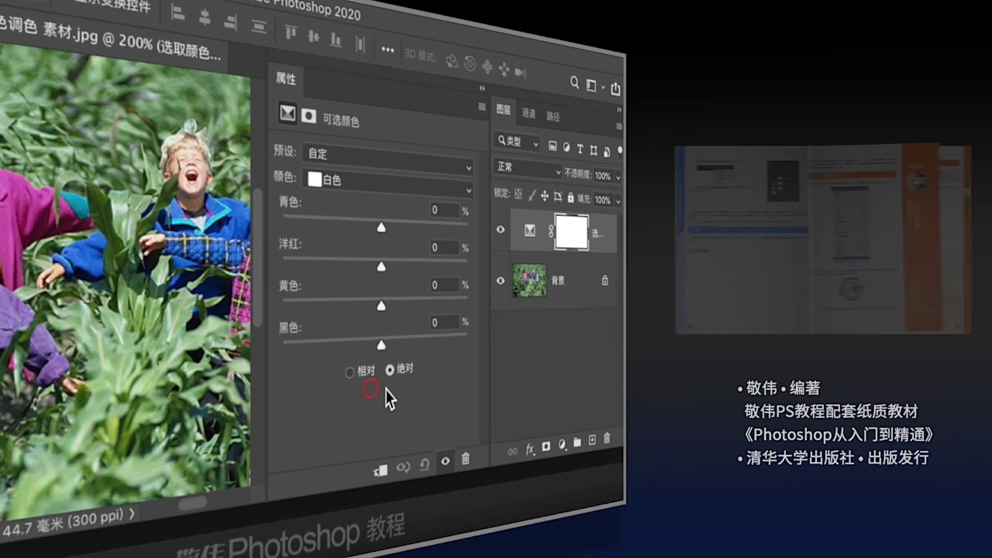
pyautogui.click(389, 387)
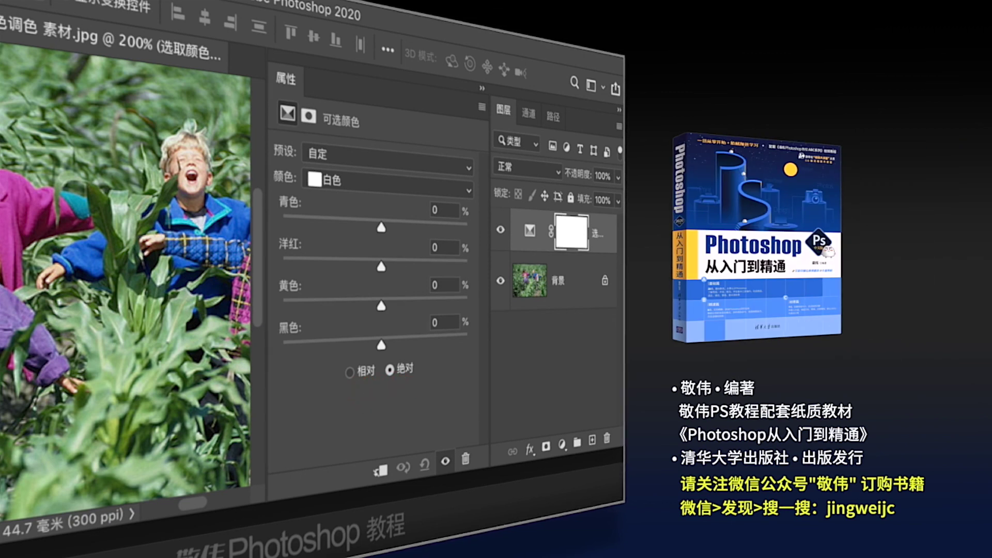
pyautogui.press('h')
pyautogui.hotkey('ctrl', '0')
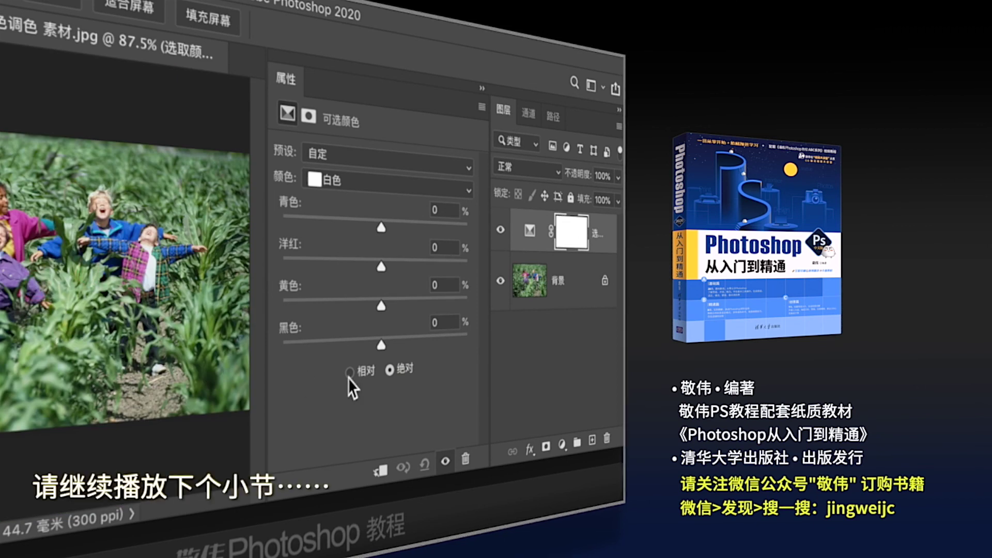
pyautogui.click(392, 383)
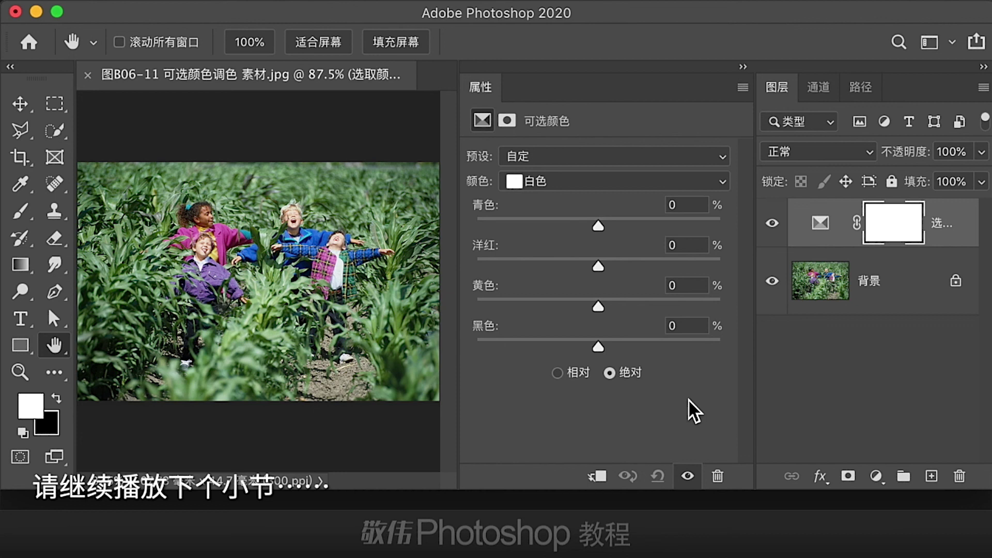
pyautogui.click(612, 156)
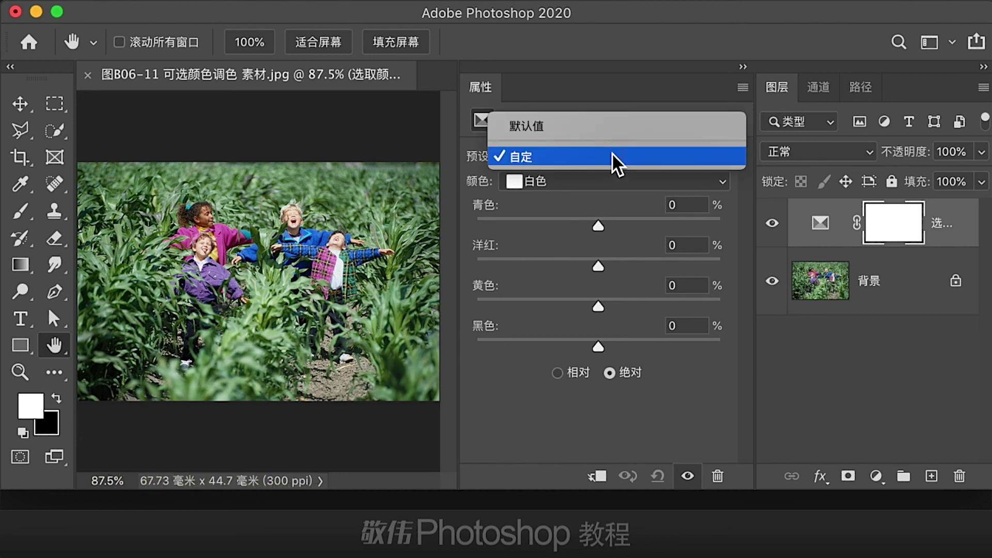